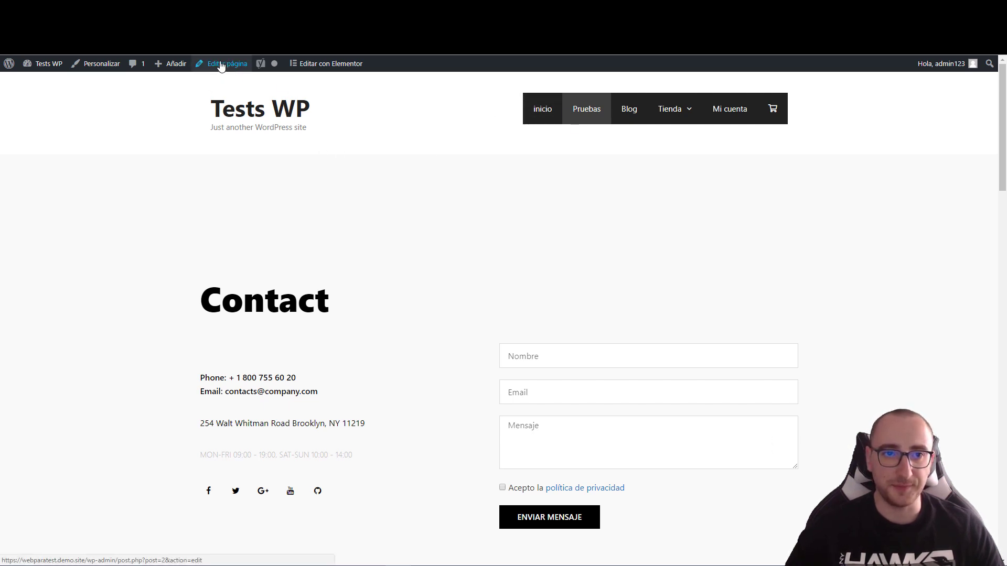
Create a new page in the WordPress admin and title it "Servicios".
click(237, 67)
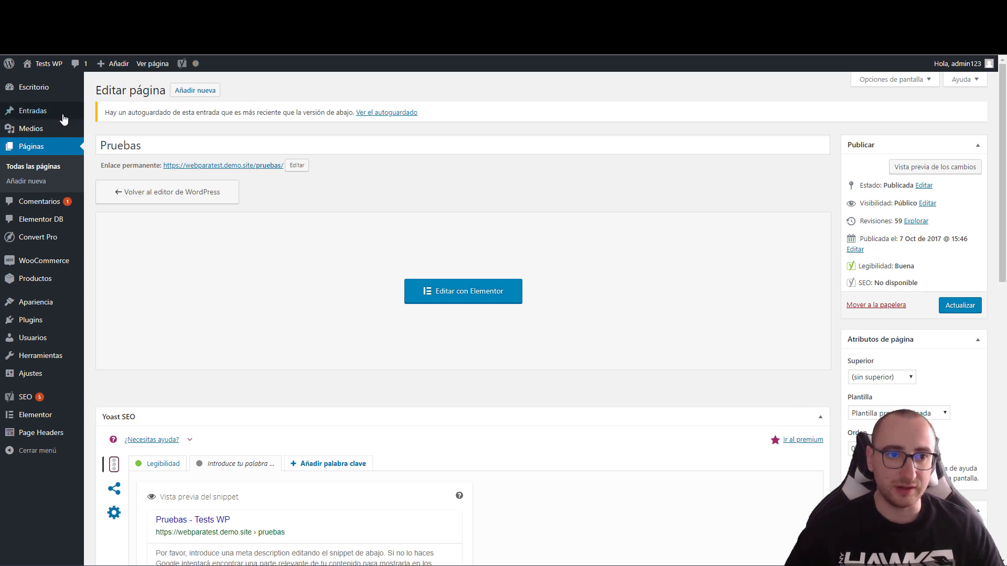
click(25, 181)
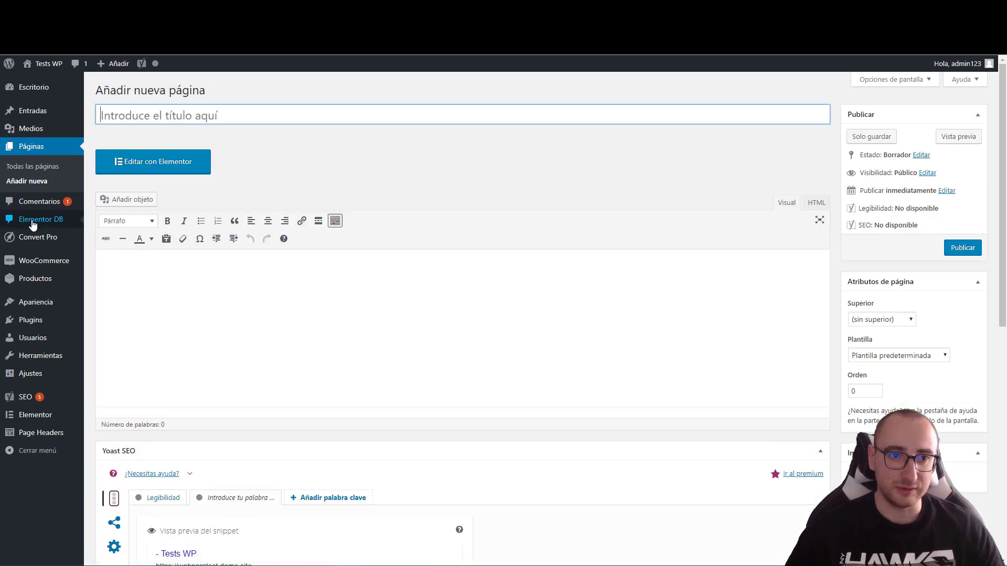
click(170, 112)
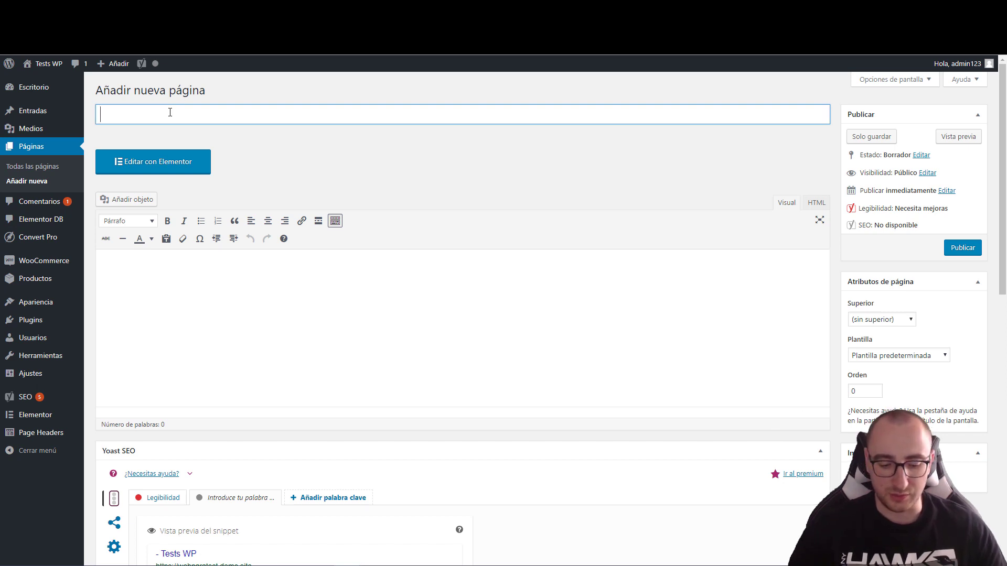
text(S)
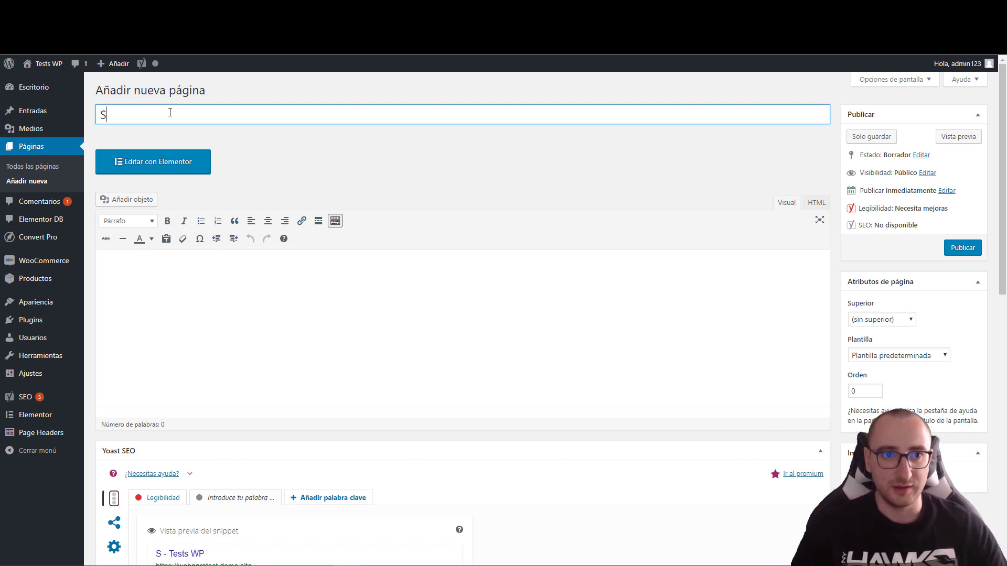
text(ervicios)
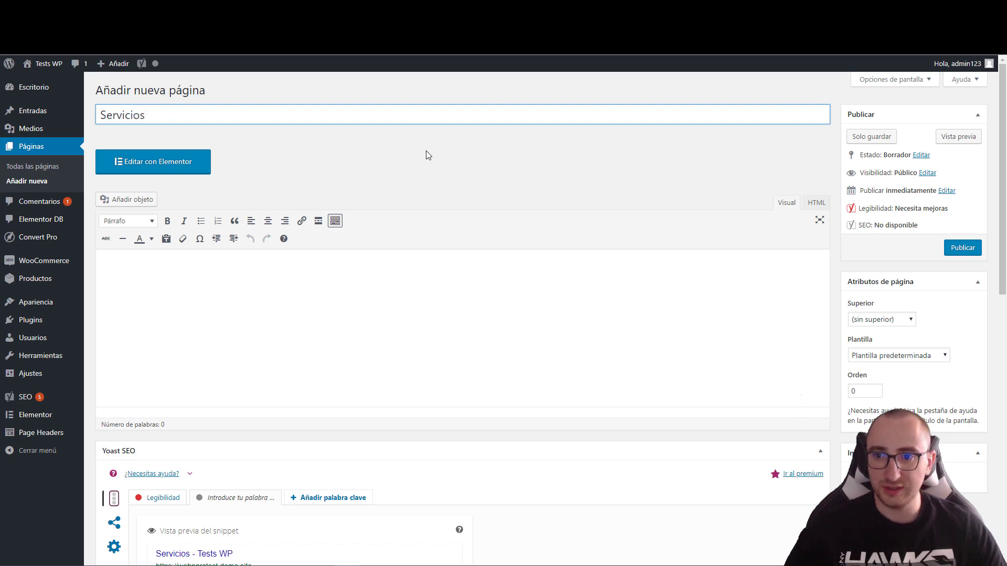
Review the Yoast SEO analysis of the new page, collapse that box and show the Desactivar Elementos layout options.
scroll(580, 254, down, 3)
scroll(196, 299, down, 1)
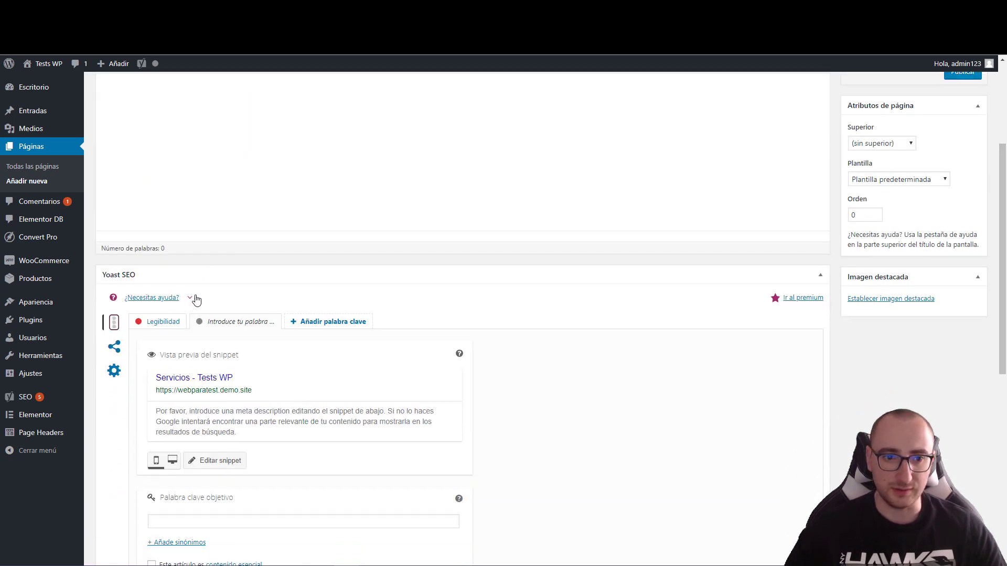
scroll(197, 299, down, 2)
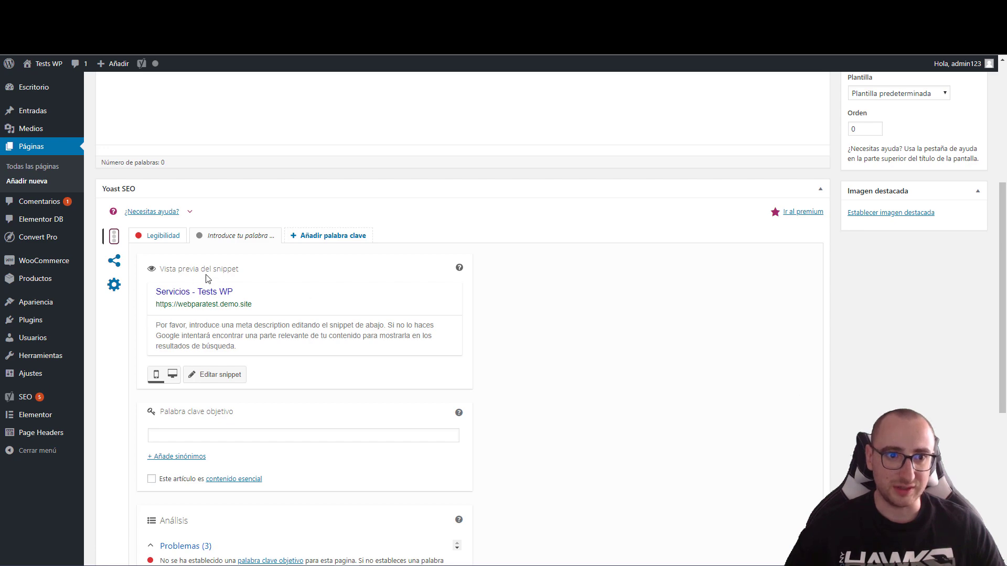
scroll(192, 259, down, 6)
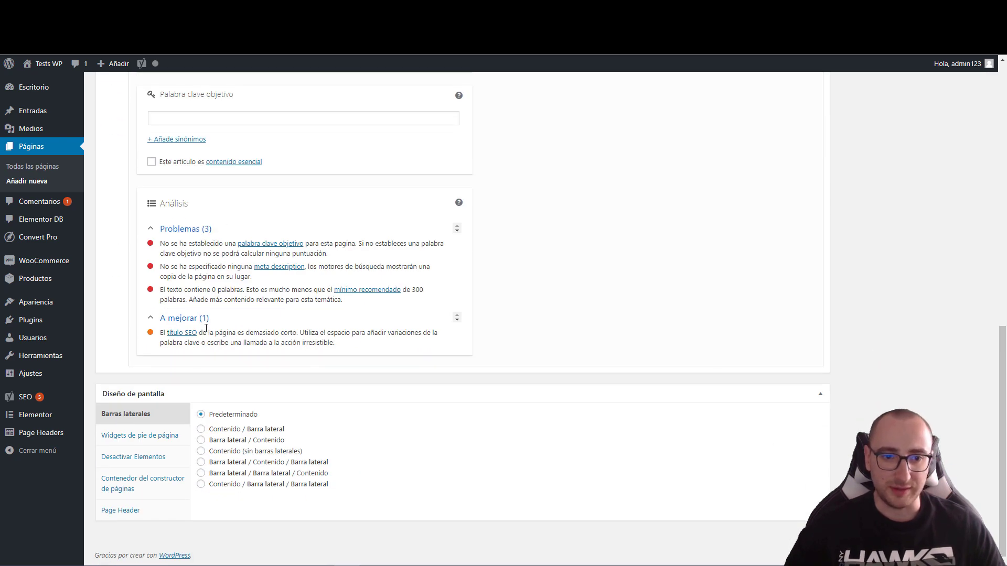
scroll(393, 331, up, 4)
scroll(393, 326, down, 4)
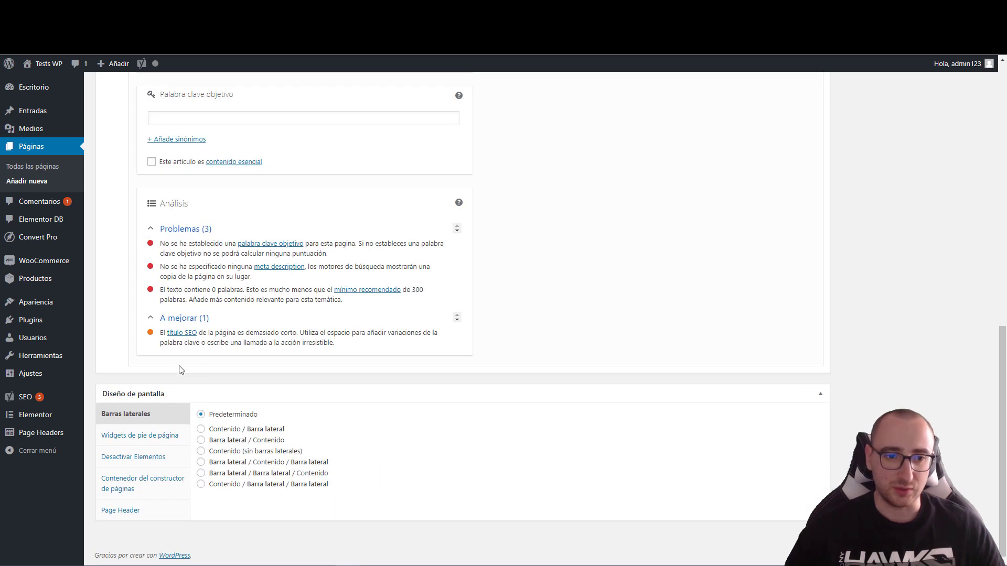
scroll(174, 380, up, 6)
click(820, 187)
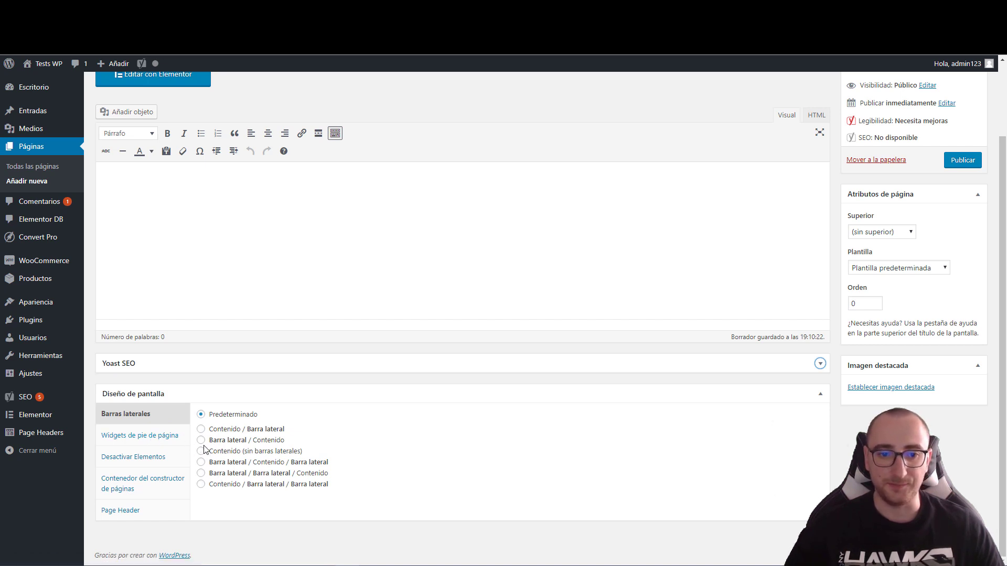
click(133, 457)
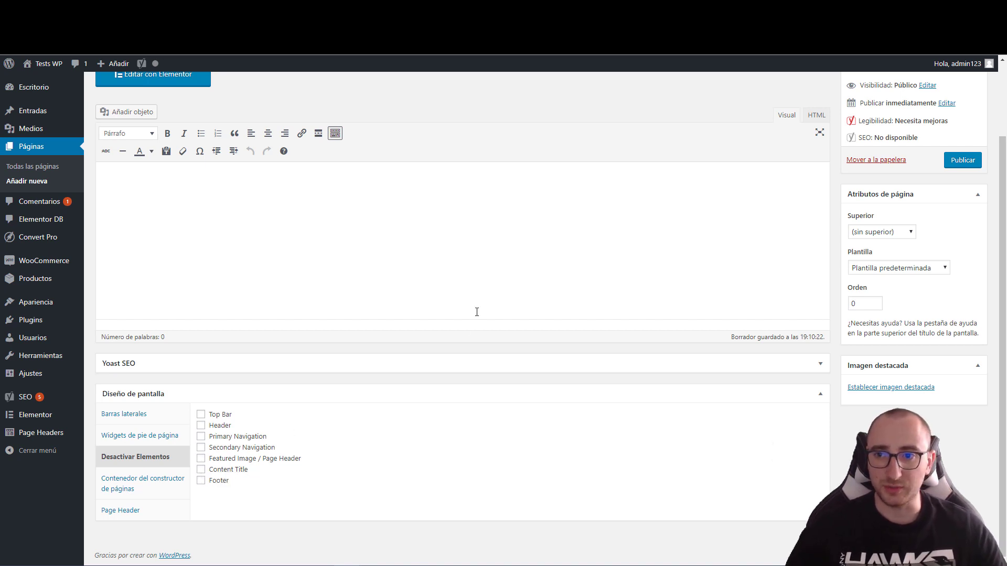
Publish the Servicios page, and open its permalink slug for editing and cancel without a change.
scroll(479, 311, up, 2)
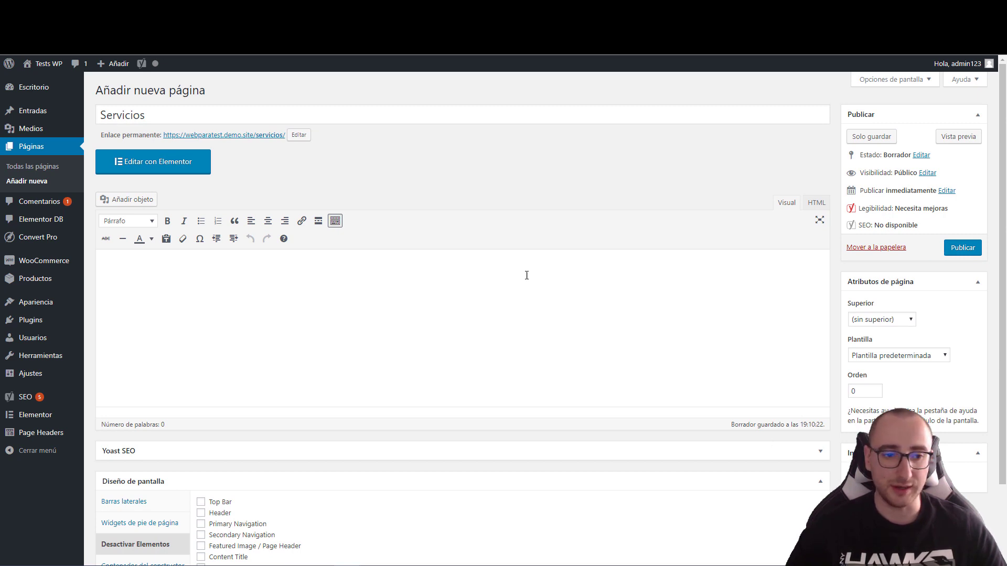
click(973, 253)
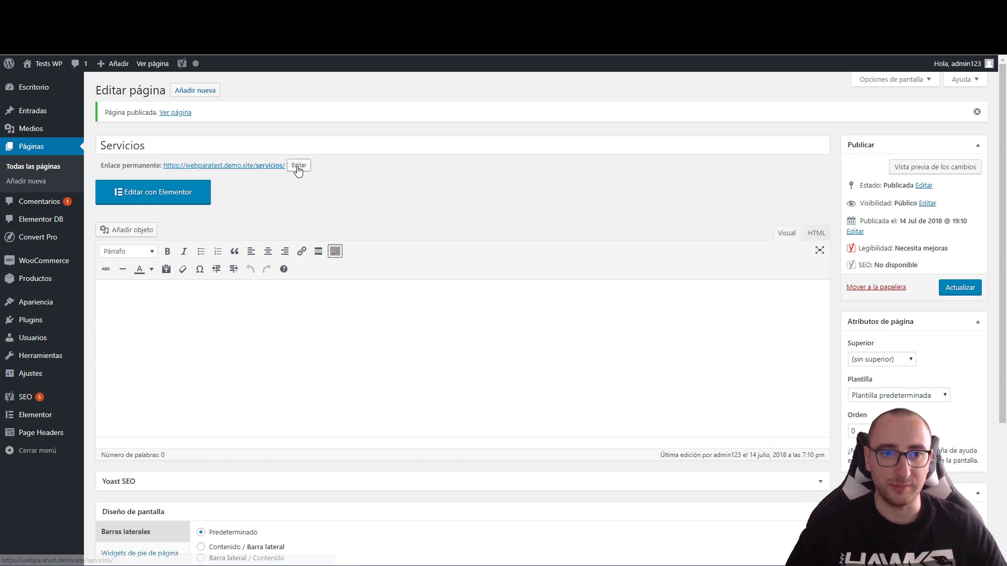
click(299, 165)
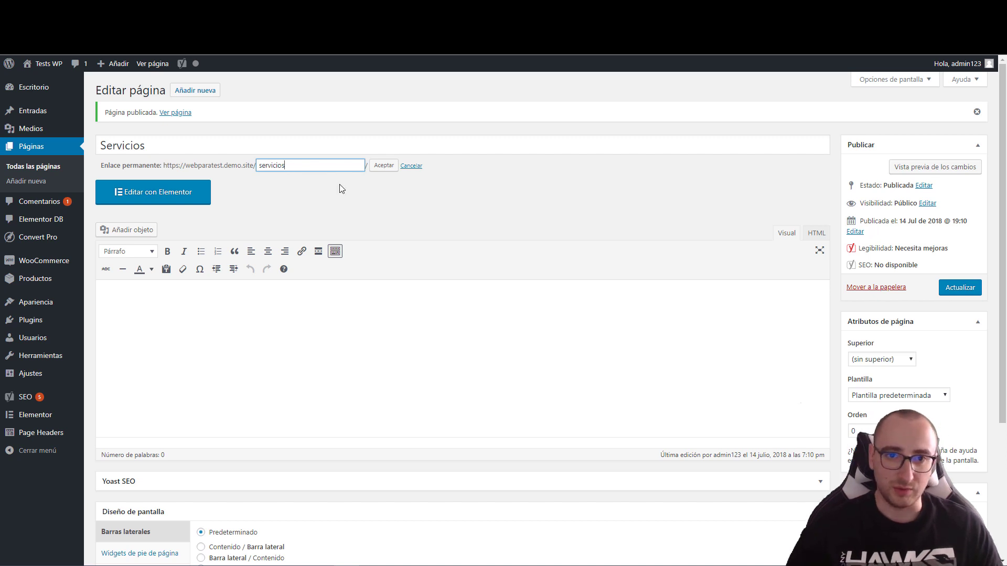
click(417, 165)
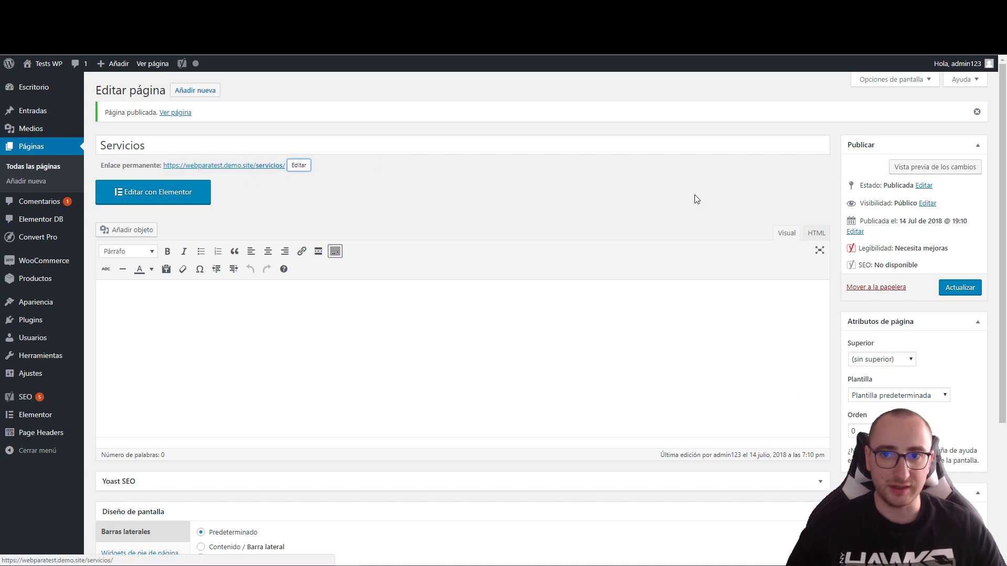
View the published Servicios page on the live site and return to its editor.
click(184, 115)
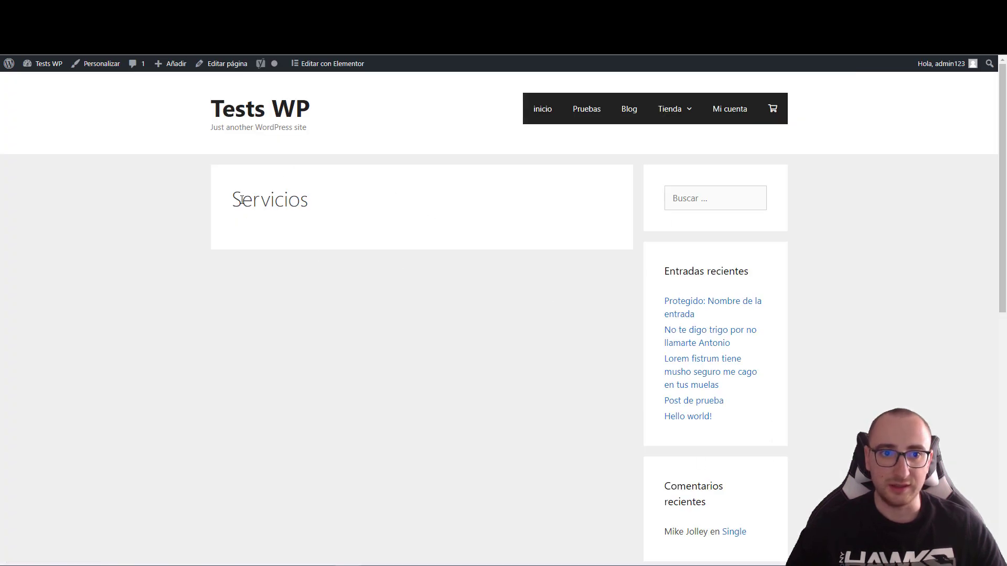
drag(229, 193, 242, 193)
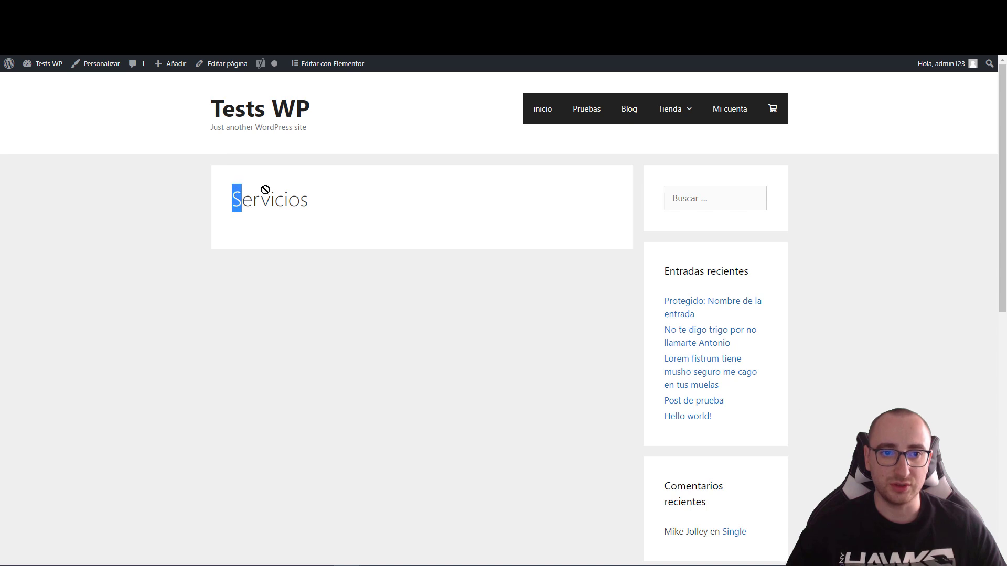
click(406, 190)
key(alt+Left)
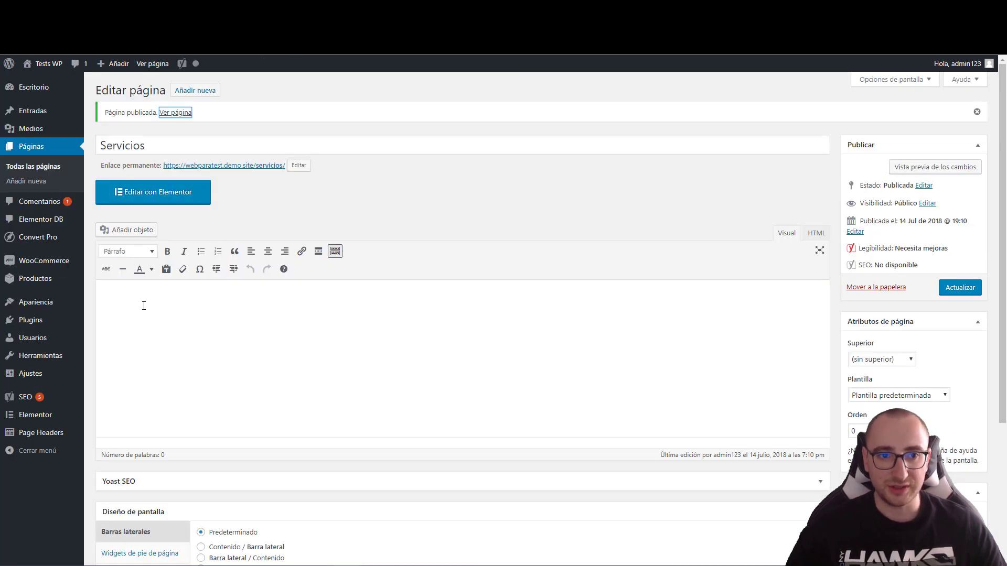
Enter the sample text "shadkjas" in the page's content area.
click(195, 362)
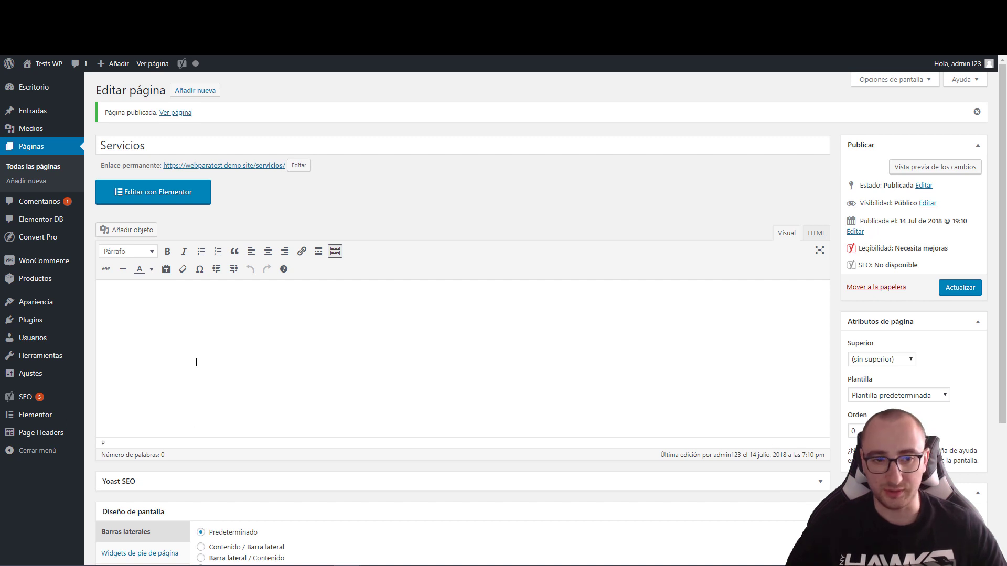
text(shadkjas)
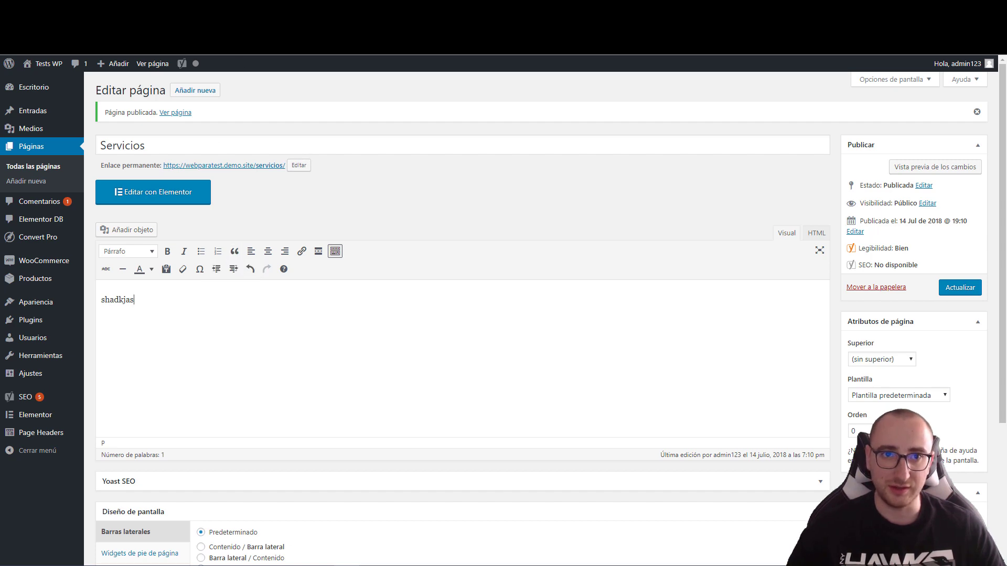
View the live Servicios page and examine the section layout of the site's inicio page.
click(175, 112)
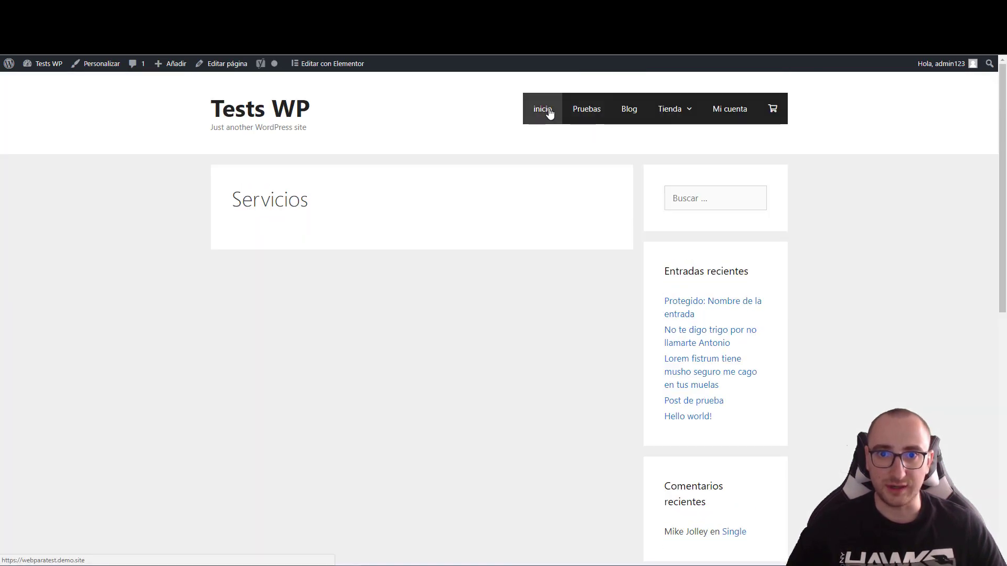
click(543, 109)
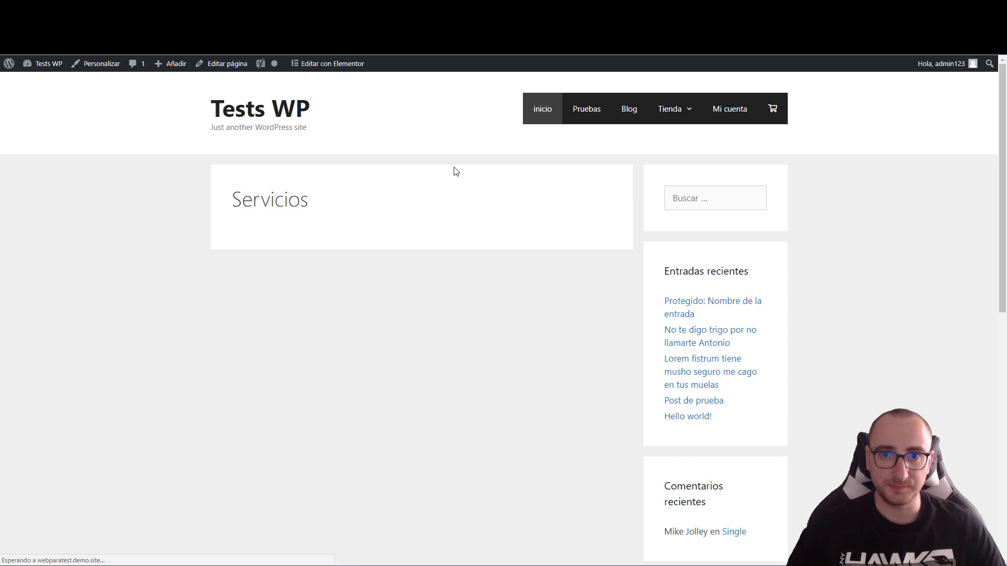
scroll(500, 353, down, 5)
scroll(500, 353, down, 5)
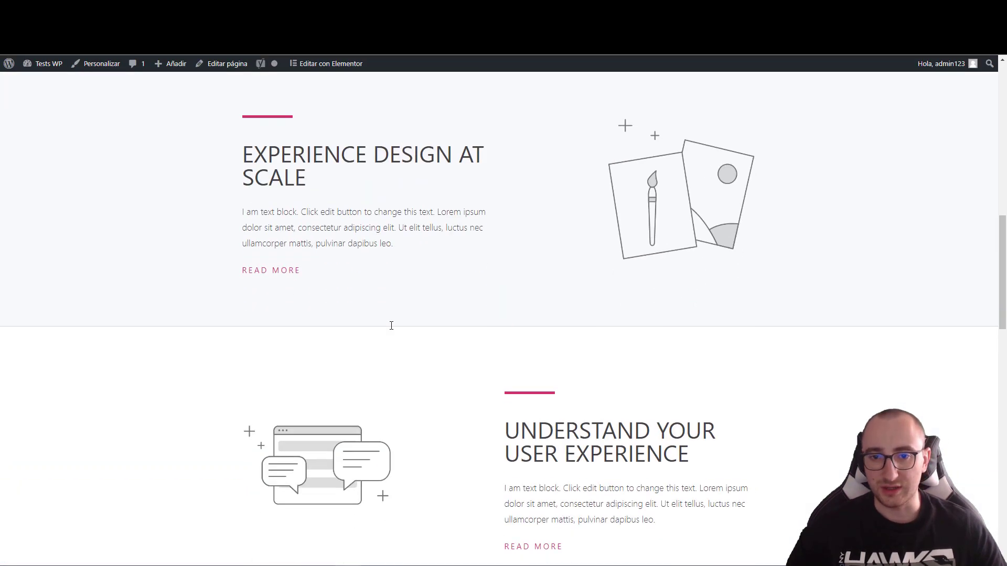
scroll(391, 325, down, 8)
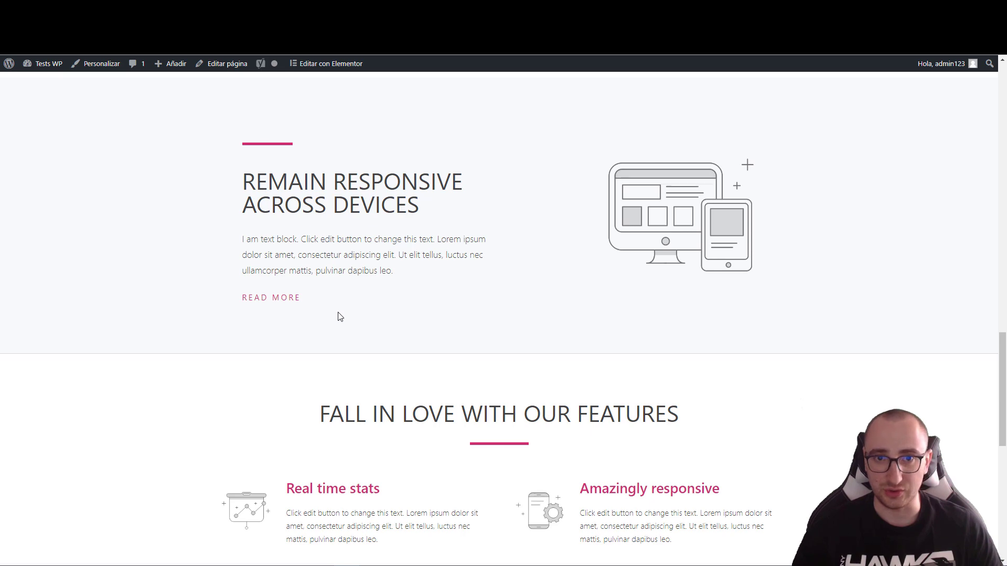
scroll(379, 250, up, 12)
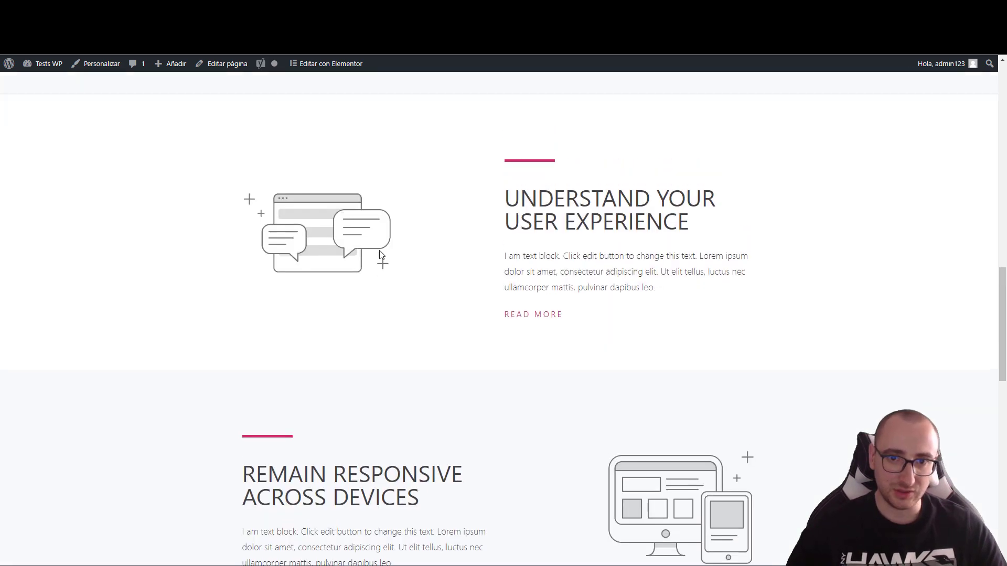
scroll(426, 291, down, 1)
scroll(483, 314, up, 8)
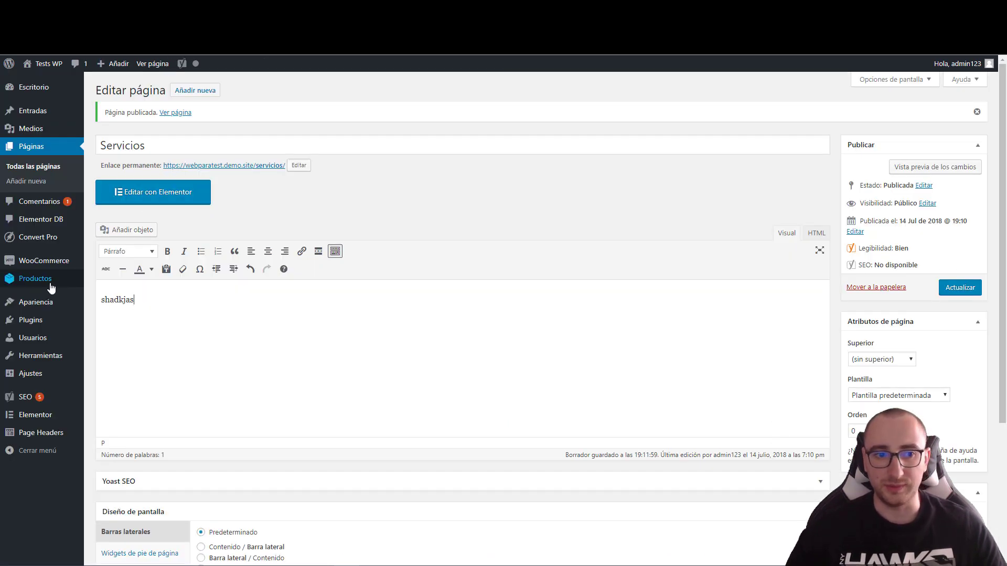
Leave the page editor without saving and search the plugin directory for "elementor".
mouse_move(39, 330)
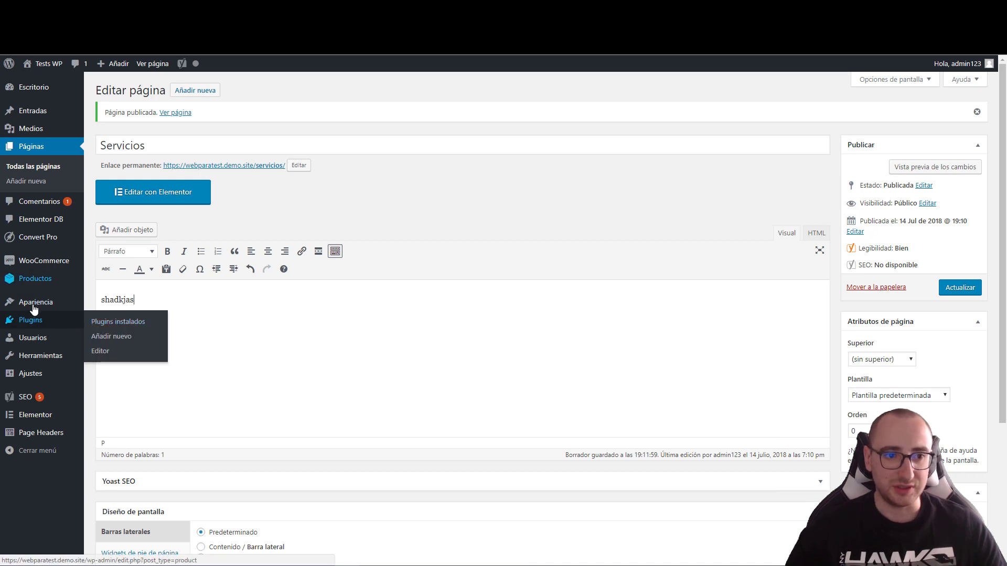
click(103, 320)
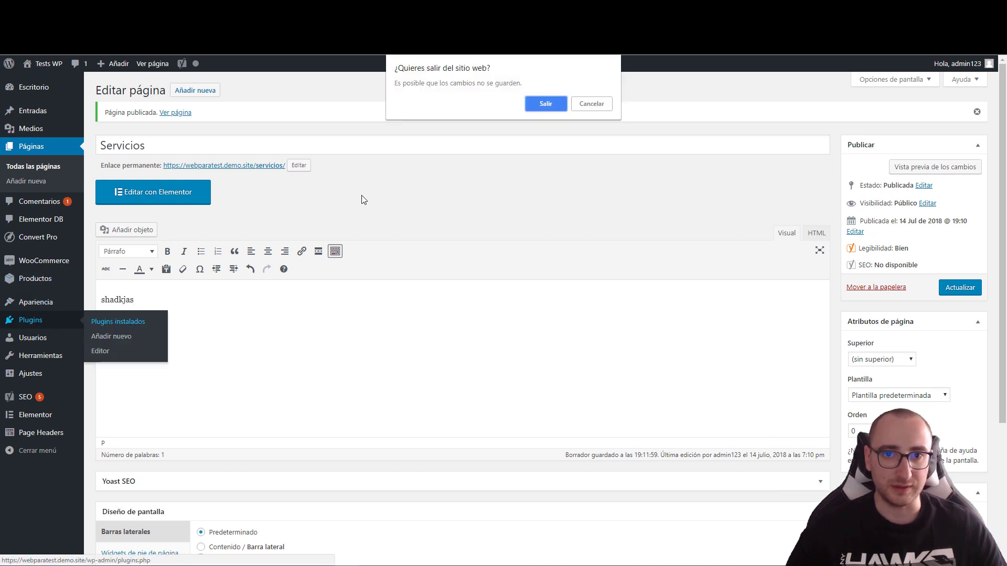
click(543, 103)
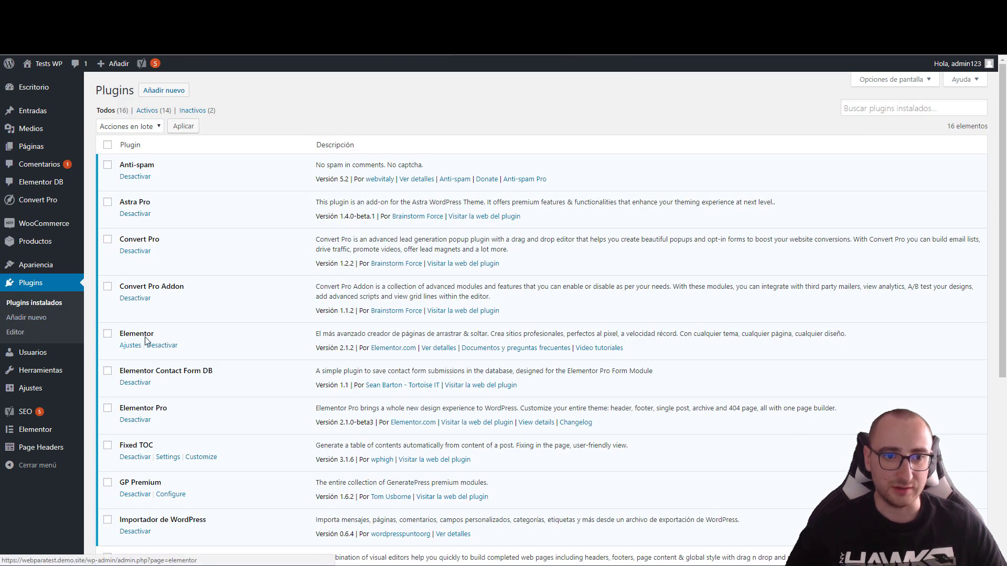
click(176, 93)
click(873, 119)
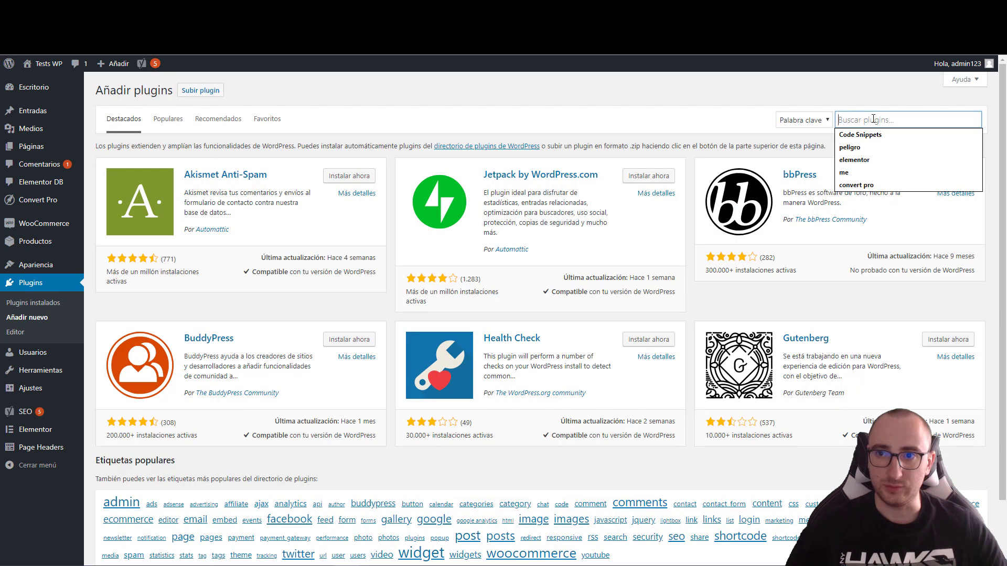
text(elementor)
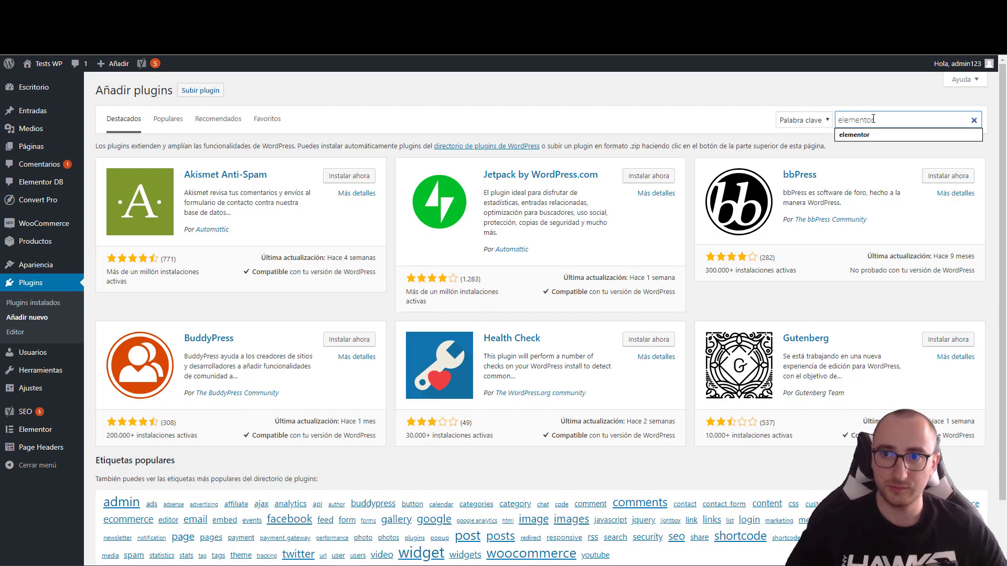
key(Return)
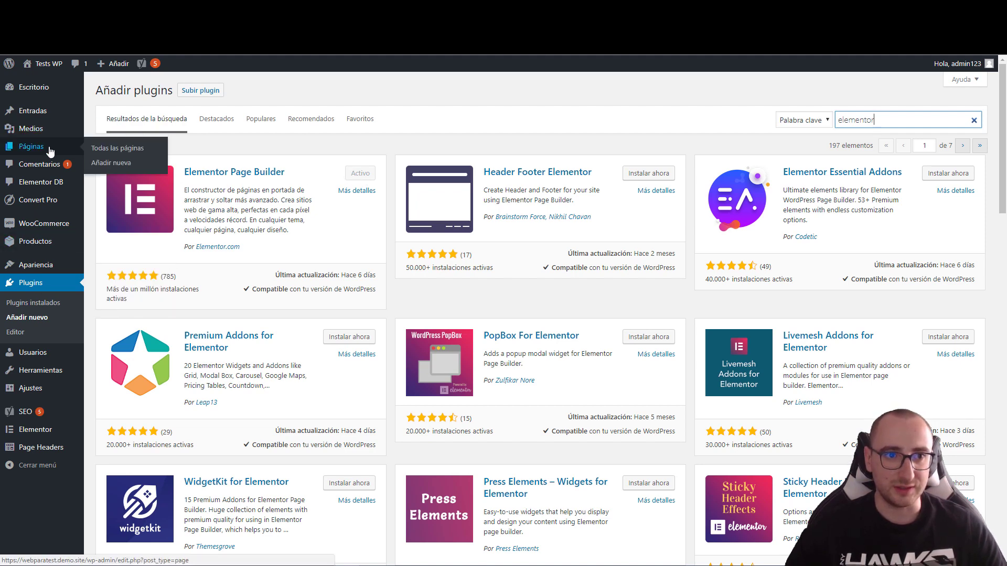
Reopen the Servicios page for editing from the list of all pages and dismiss the backup restore notice.
click(115, 151)
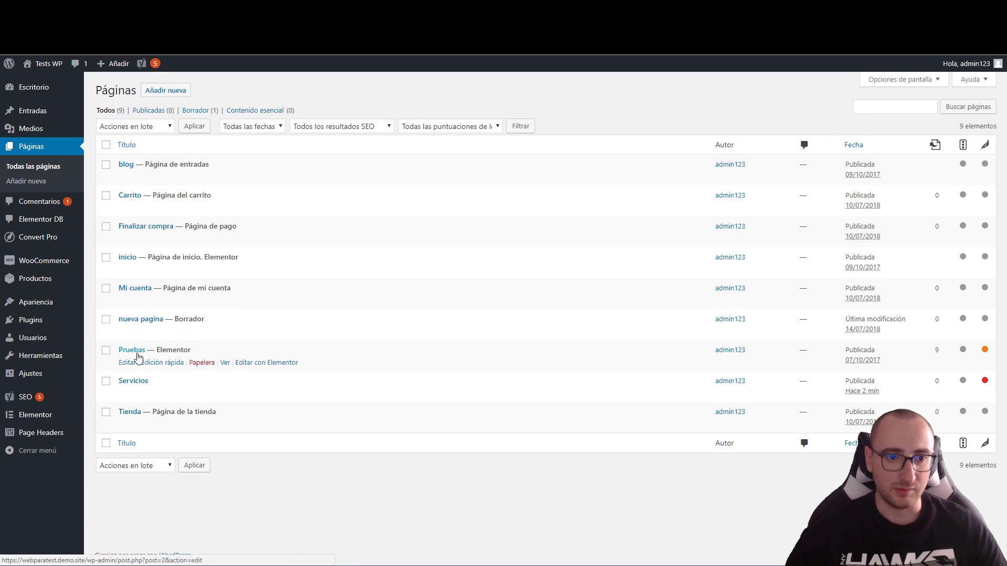
click(128, 394)
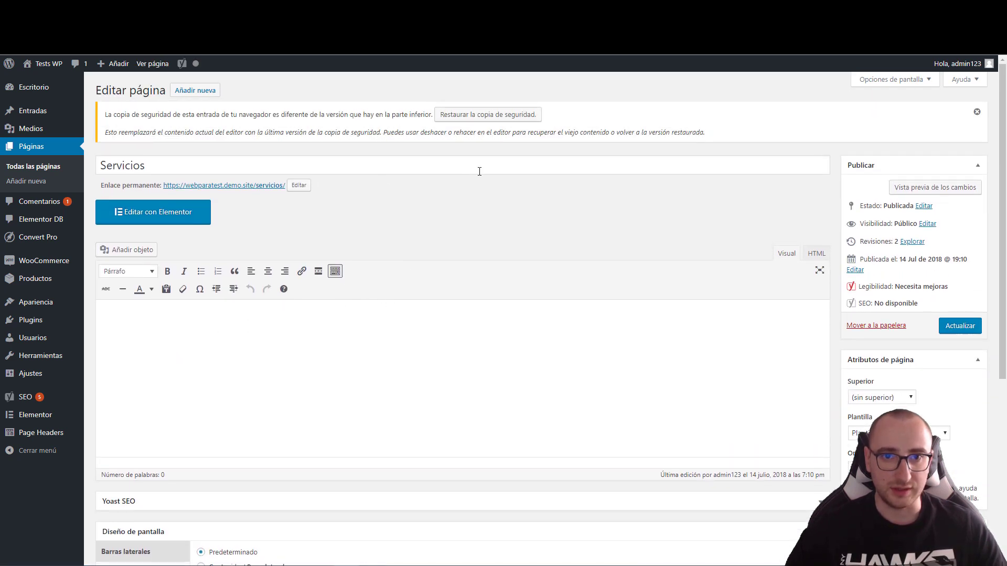
click(978, 113)
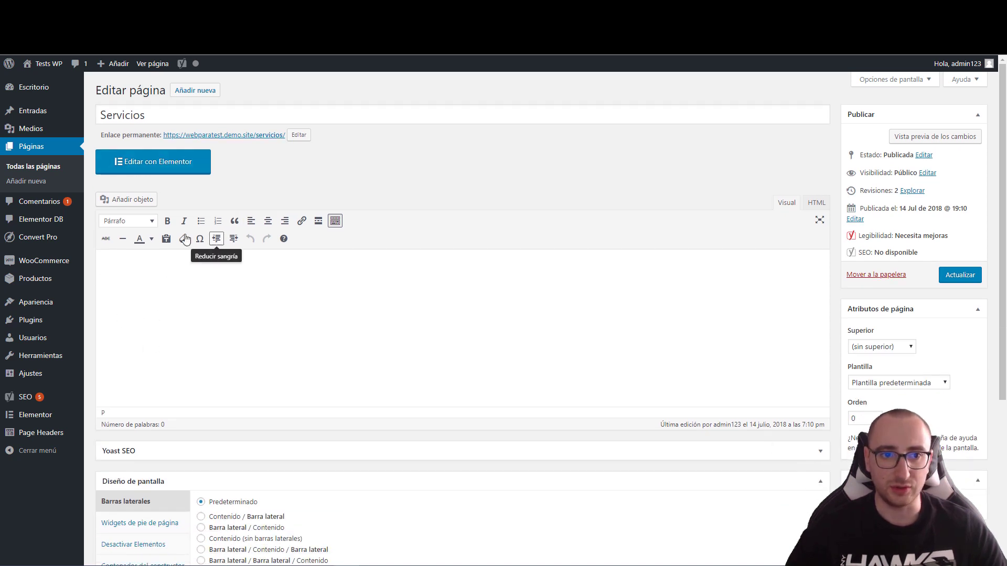
Open the Servicios page in the Elementor editor and highlight its title in the preview.
click(164, 163)
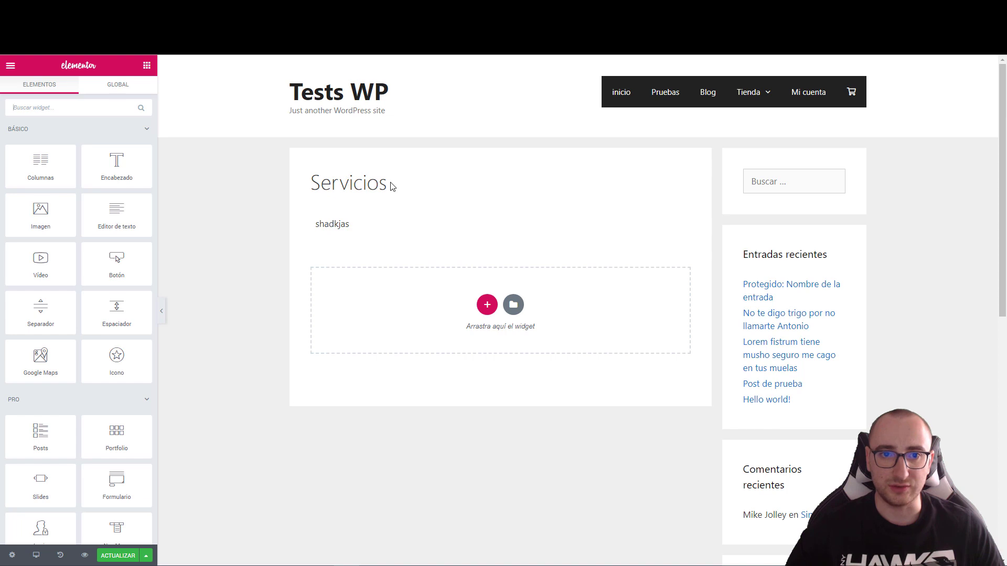
drag(392, 187, 292, 236)
click(335, 184)
drag(314, 182, 391, 188)
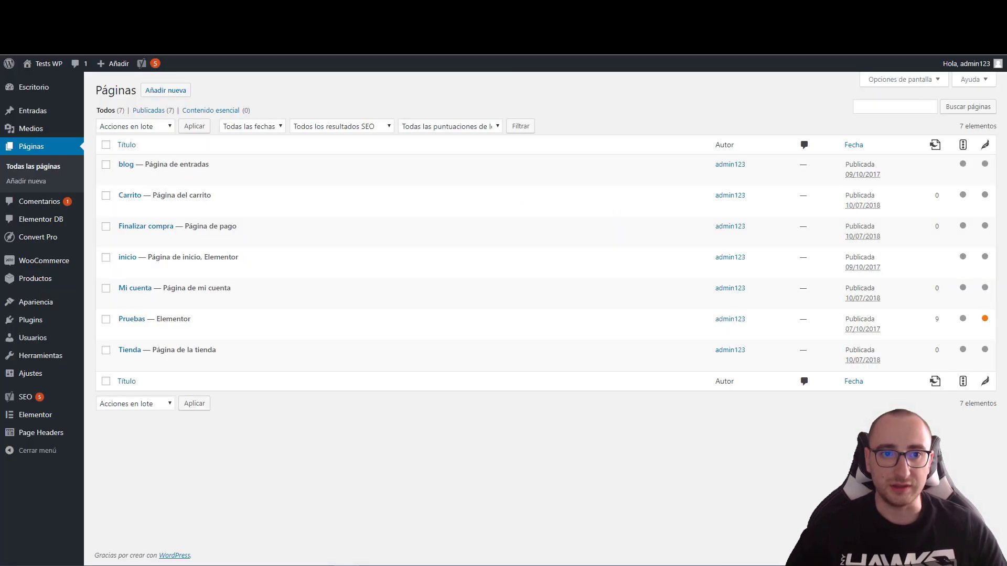
Open the Servicios page's WordPress edit screen from the page list and set its sidebar layout to content without sidebars.
click(127, 332)
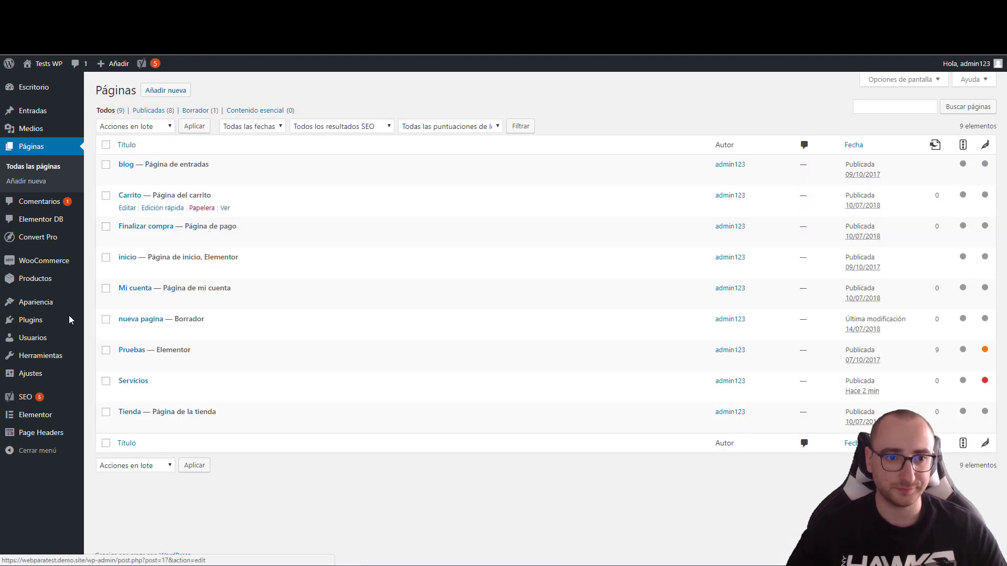
click(127, 394)
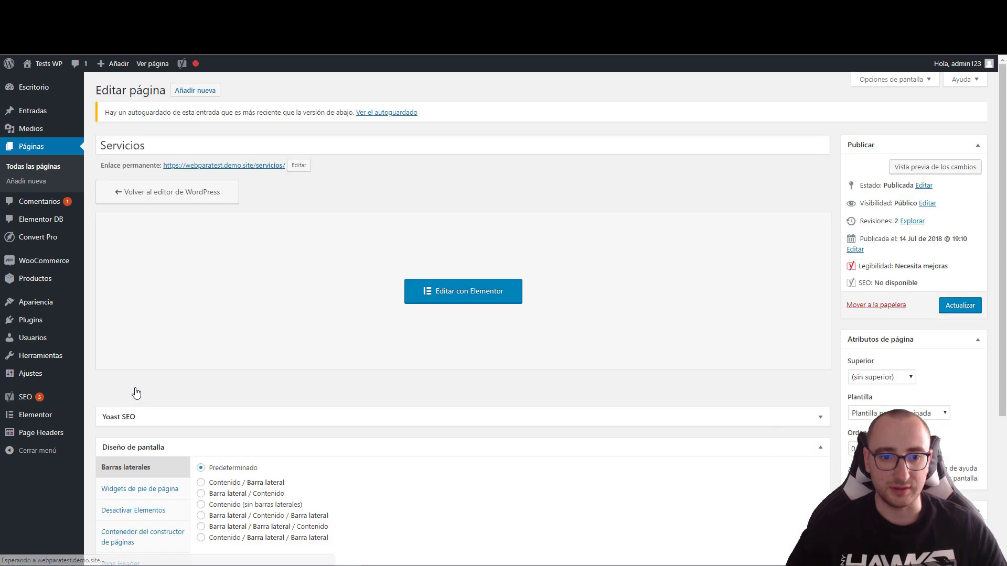
scroll(227, 386, down, 5)
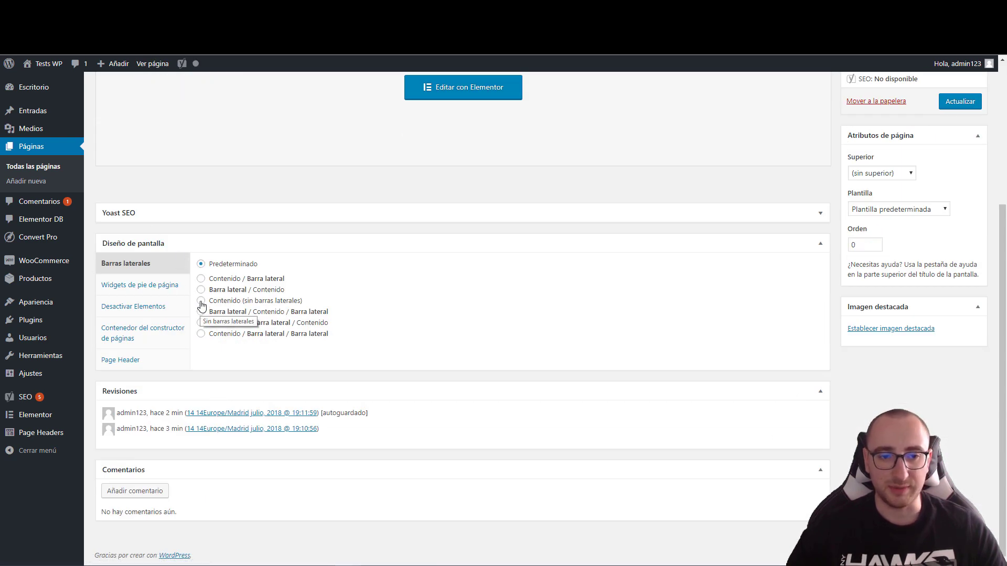
click(201, 301)
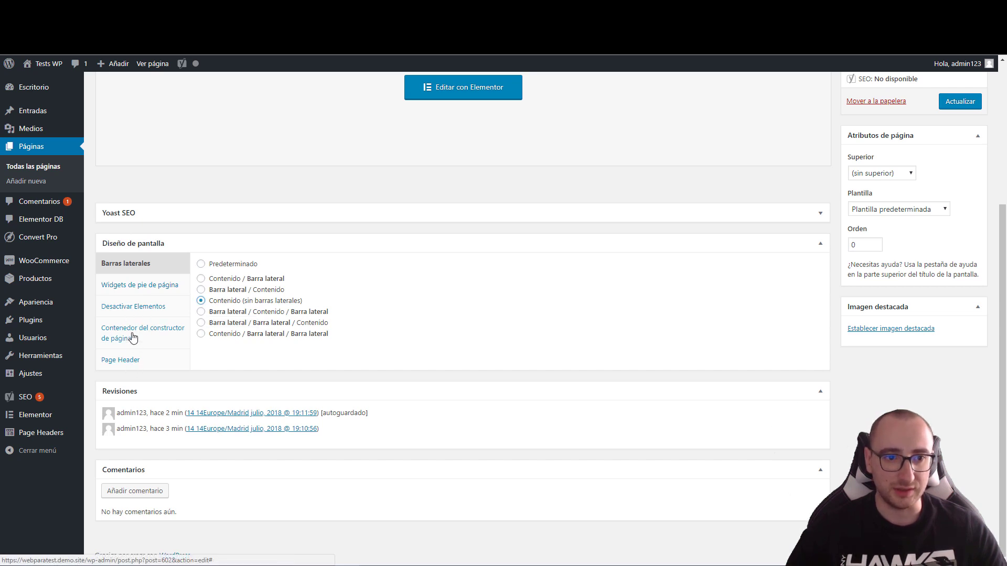
Review the page builder container options in the screen layout settings and disable the Content Title element.
click(158, 329)
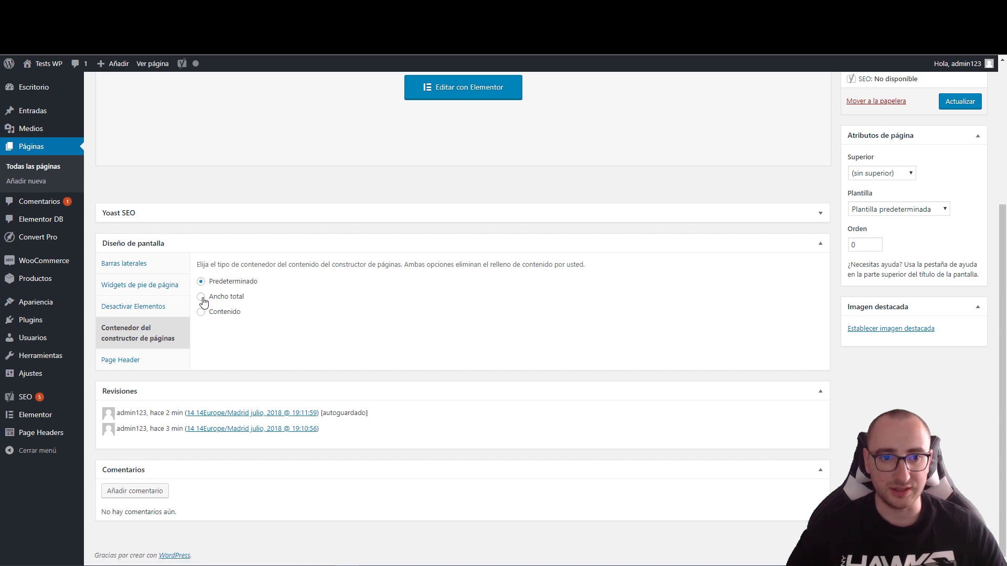
click(133, 309)
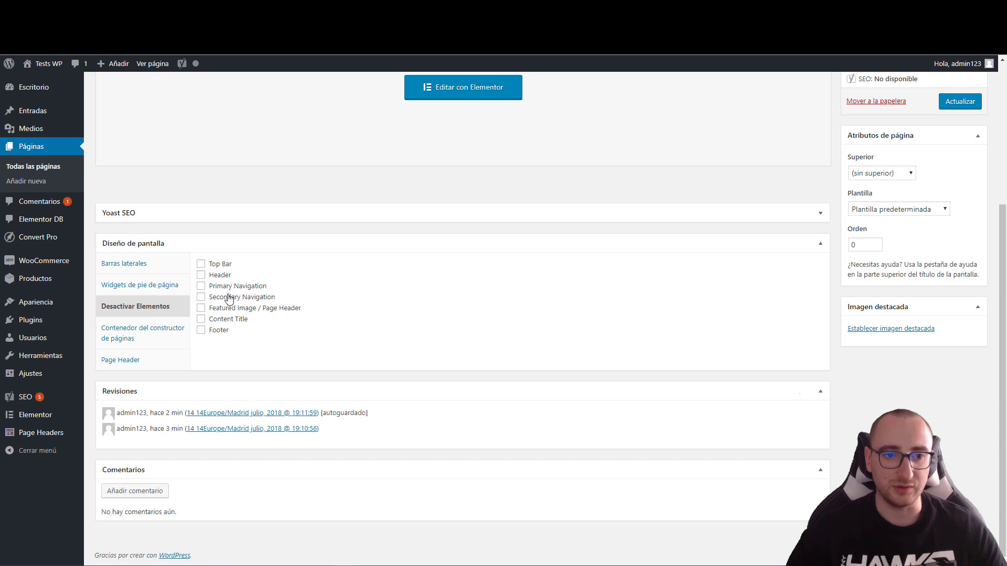
click(200, 320)
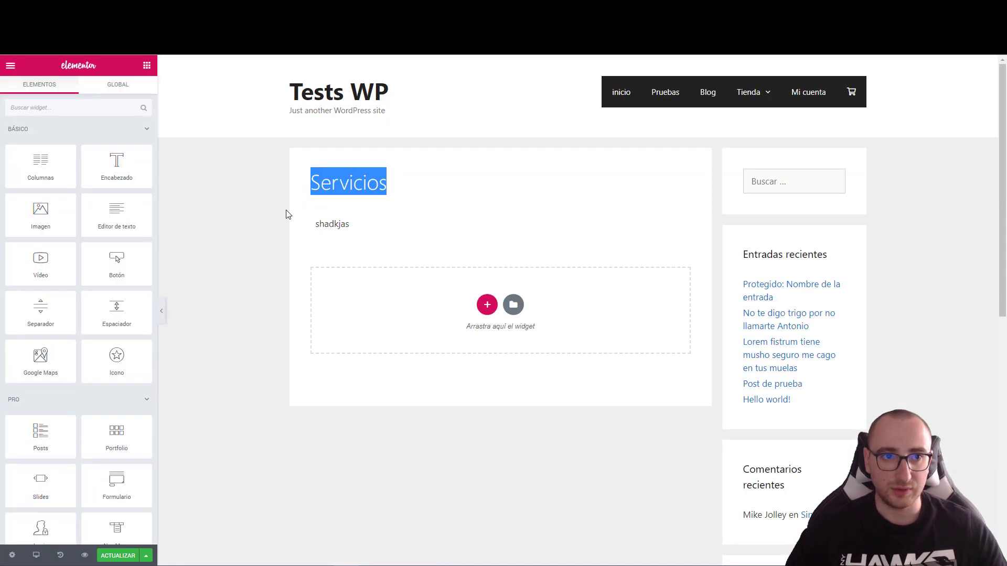
Return to the Elementor editor and examine its global style settings.
click(11, 66)
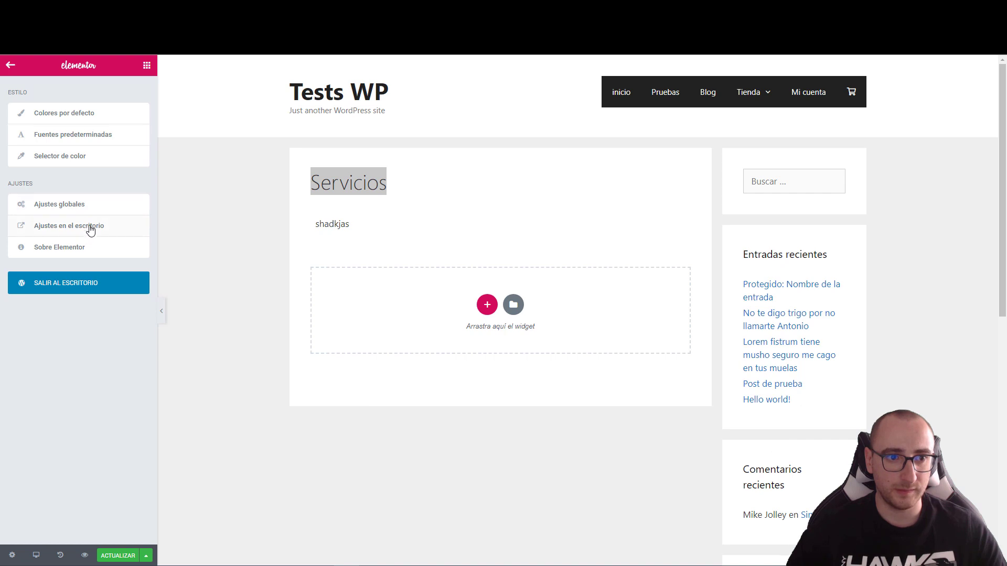
click(83, 206)
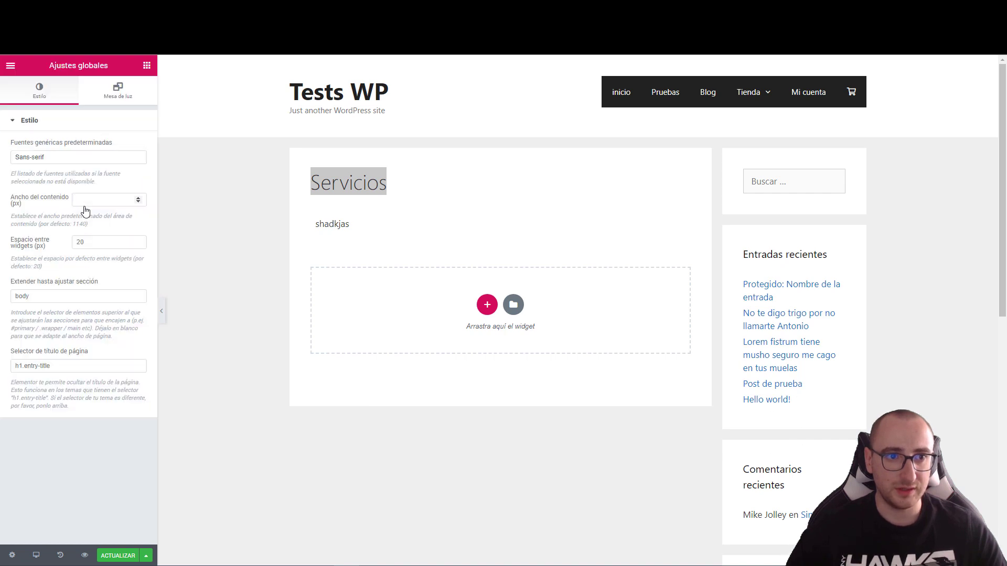
click(10, 66)
In Elementor's page settings, hide the page title and set the page structure to Elementor ancho completo.
click(11, 555)
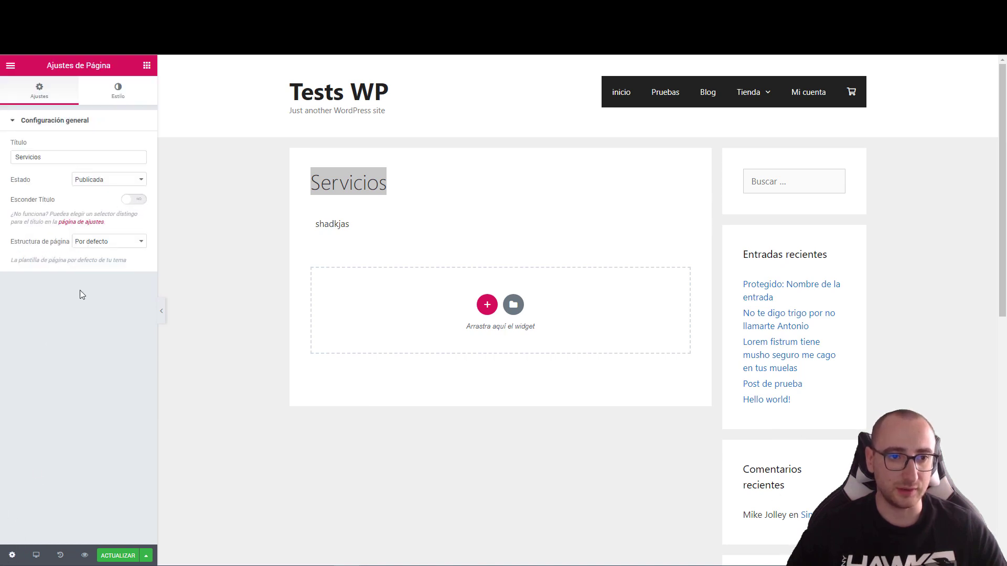
click(115, 180)
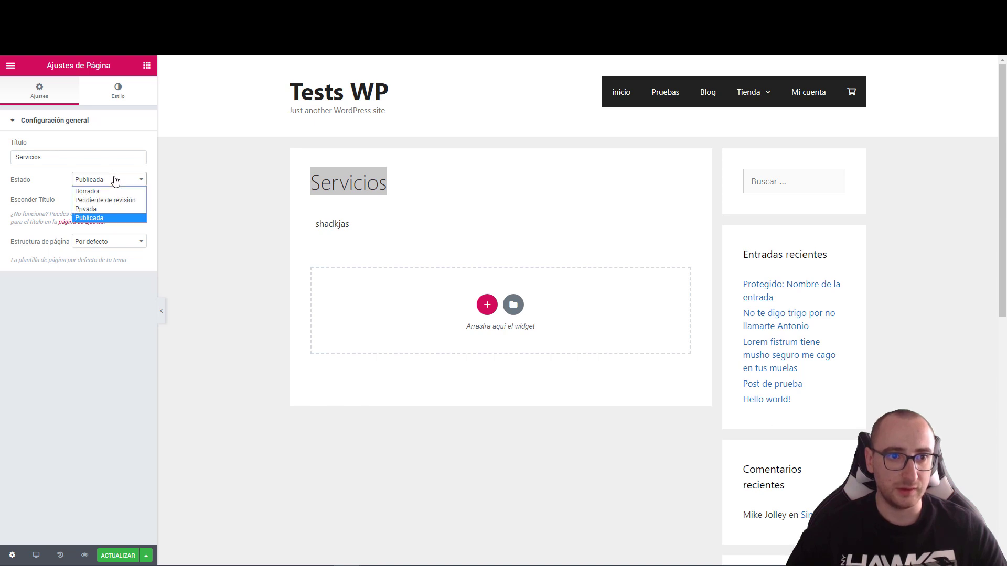
click(105, 180)
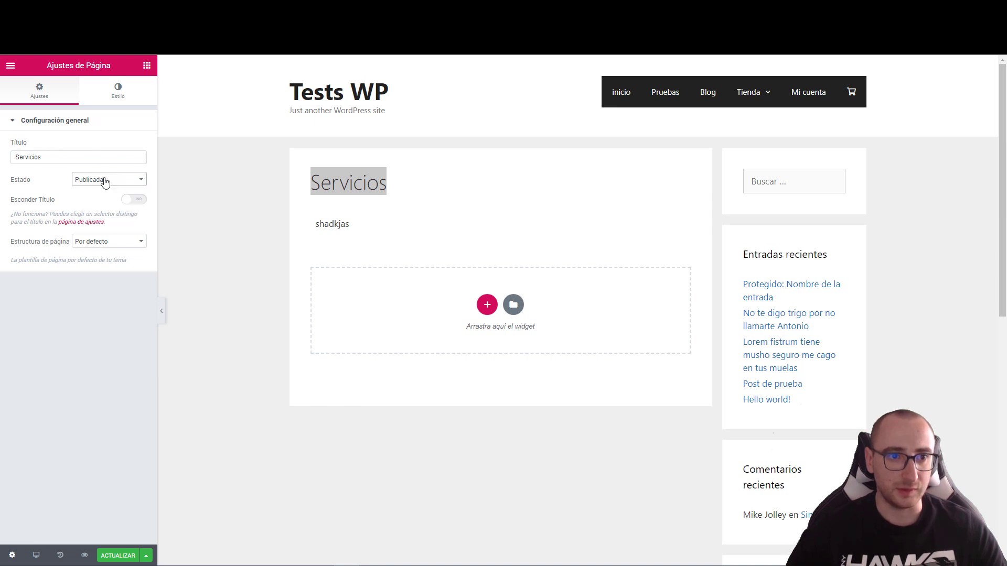
click(135, 200)
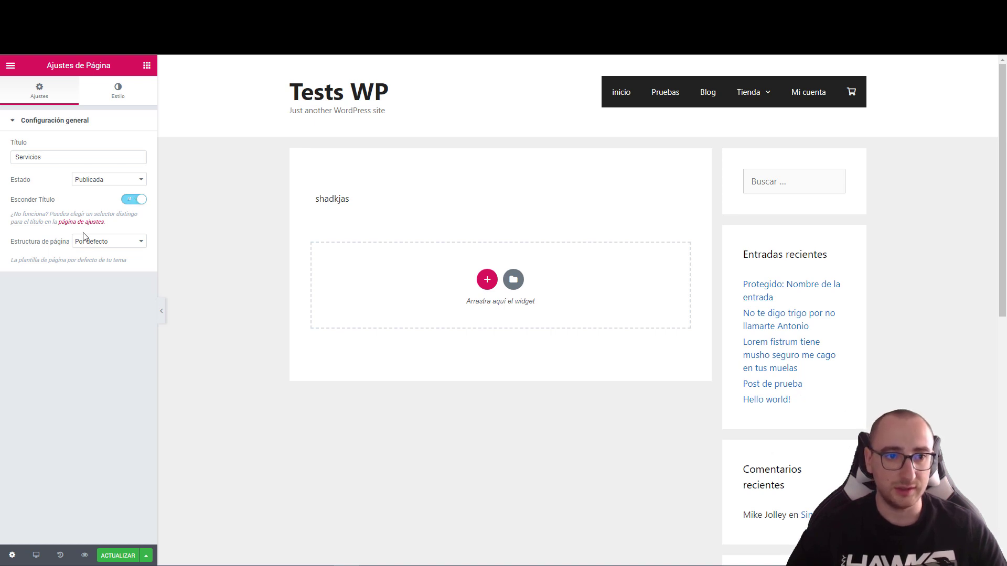
click(108, 242)
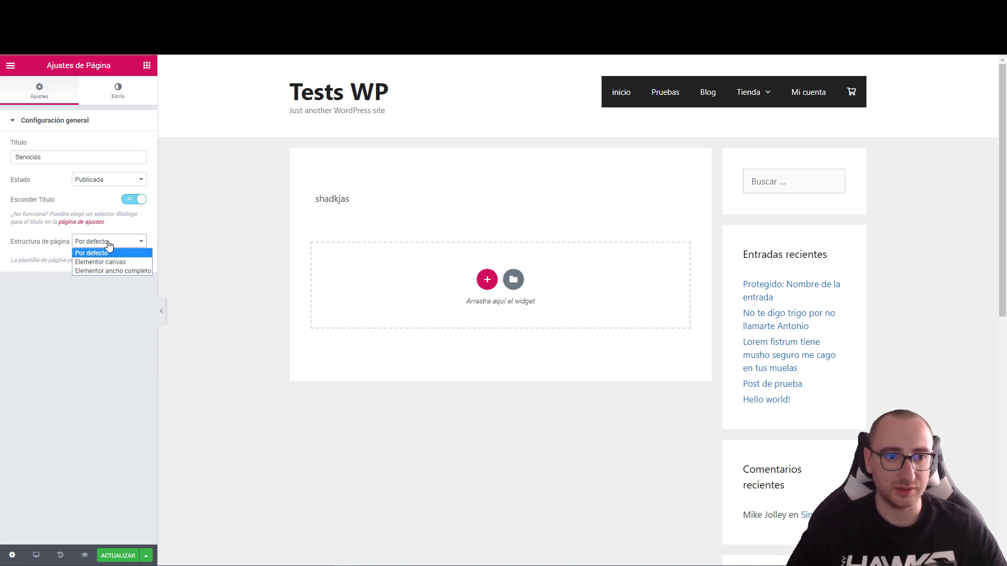
click(110, 272)
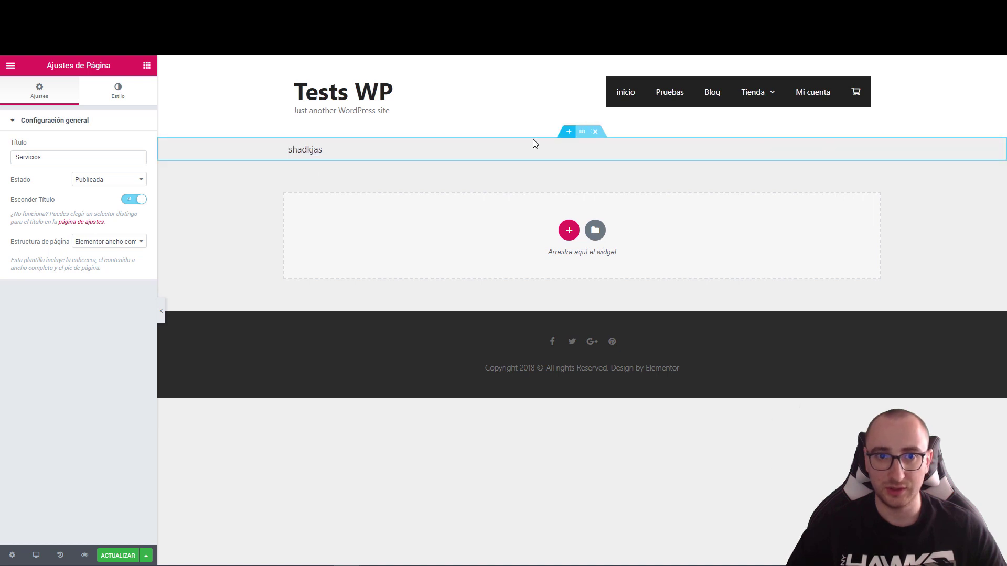
View the settings of the "shadkjas" text and its section, and delete that section from the page.
click(332, 150)
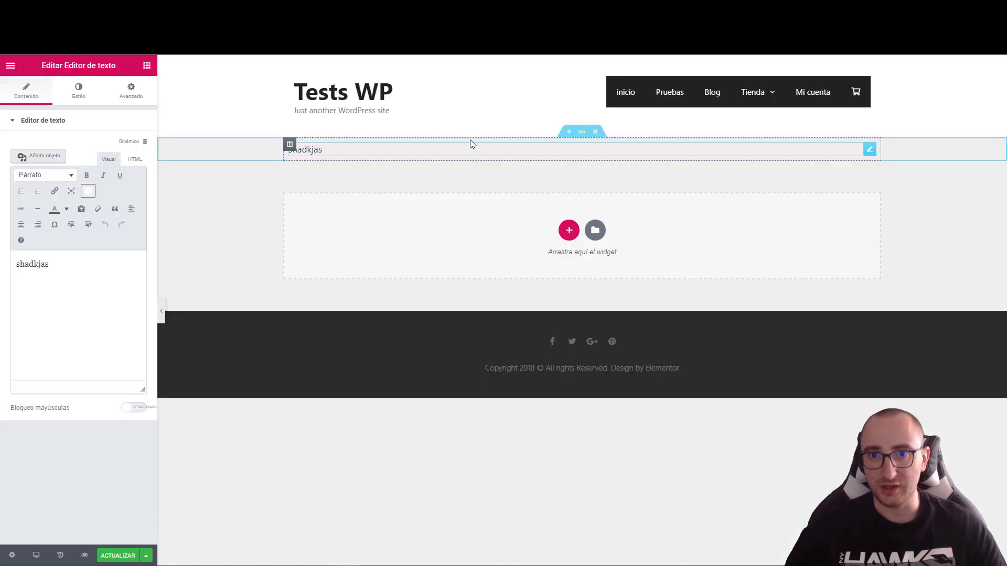
click(582, 132)
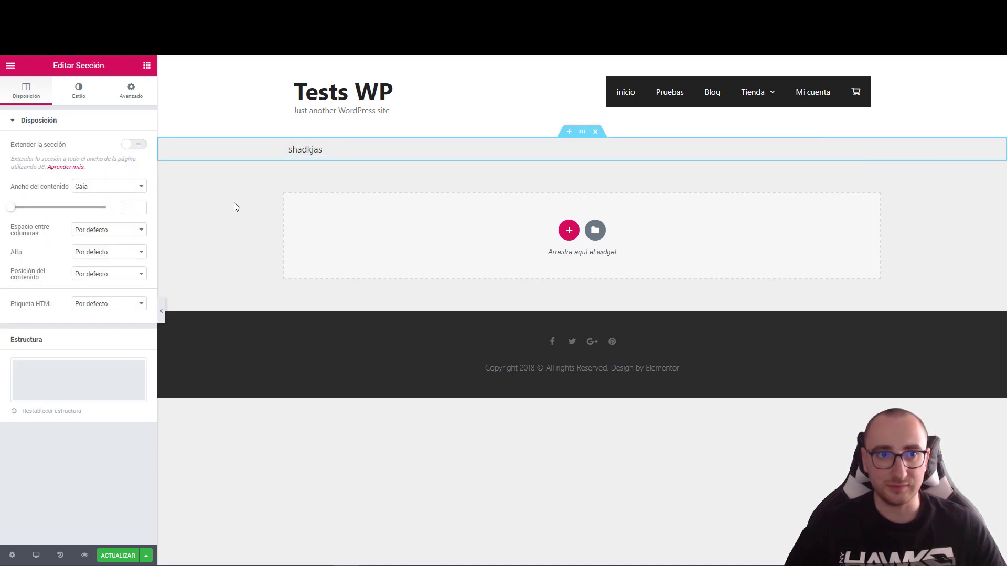
click(146, 65)
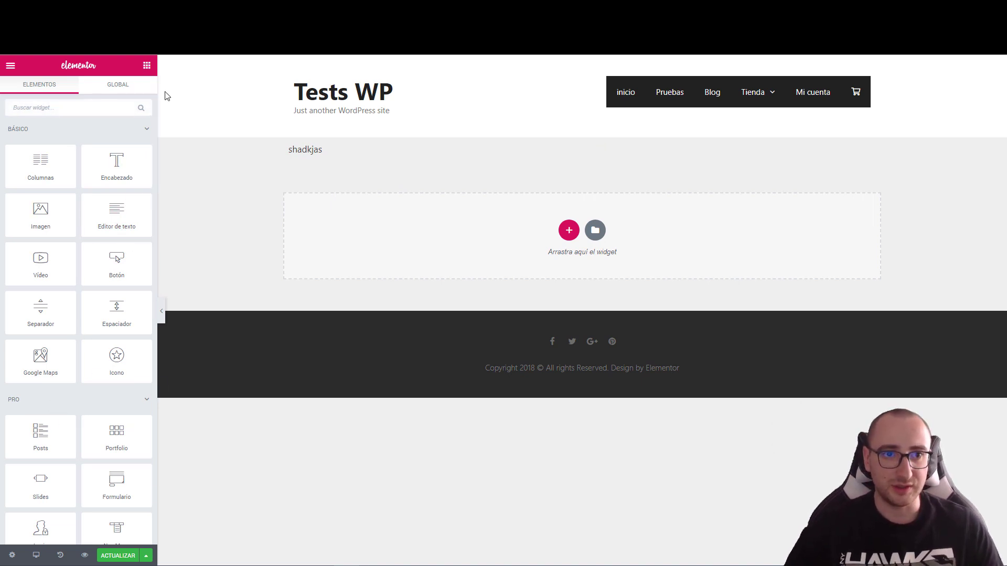
click(593, 138)
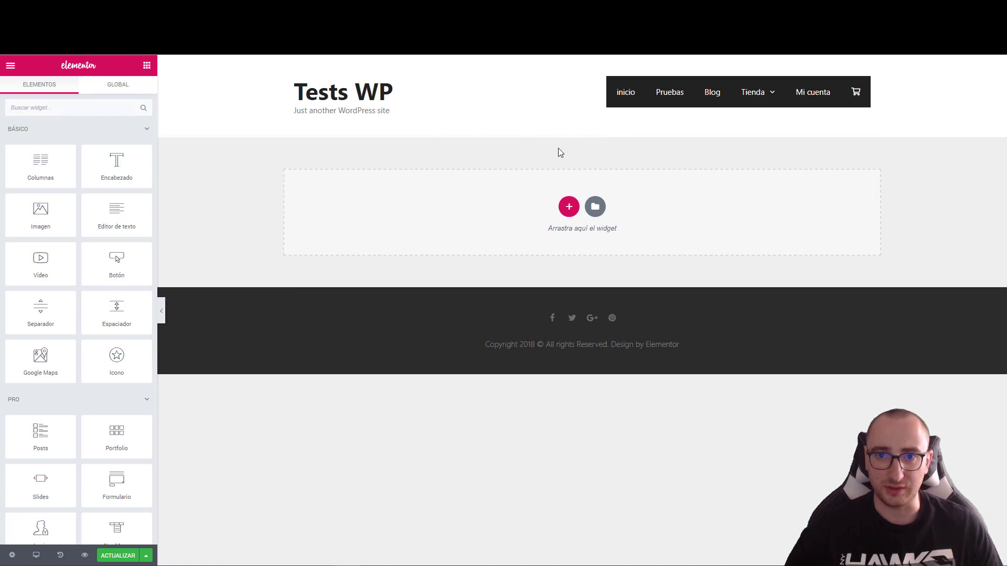
View the column structures offered for a new section and browse the page templates in the Elementor library.
click(569, 209)
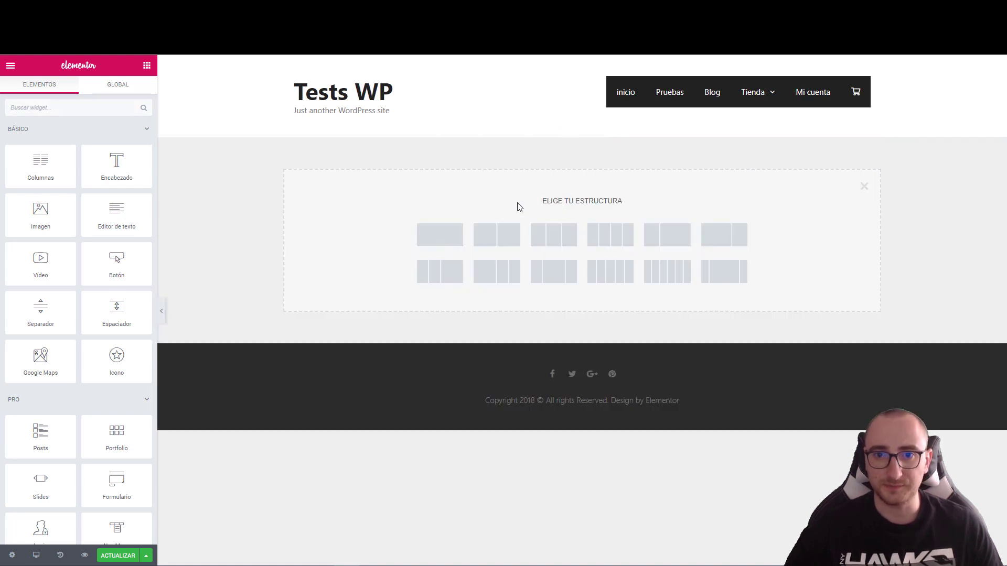
click(864, 186)
click(594, 208)
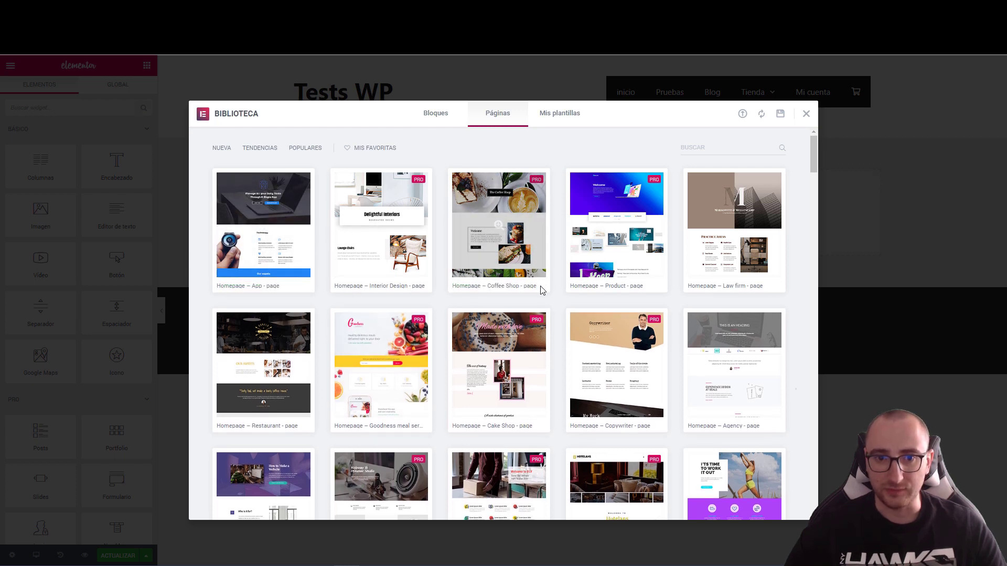
scroll(390, 368, down, 3)
scroll(391, 367, down, 2)
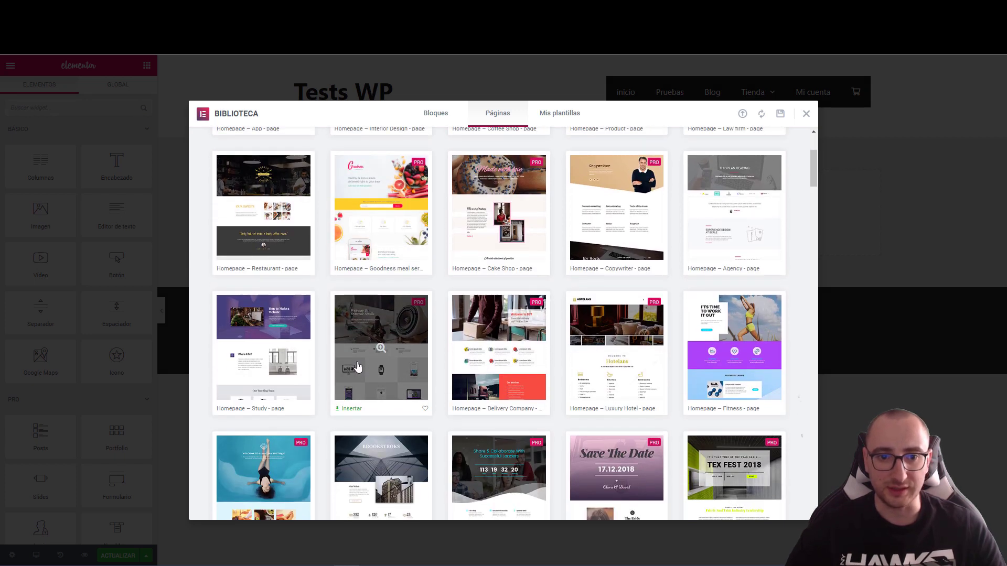
scroll(358, 366, down, 3)
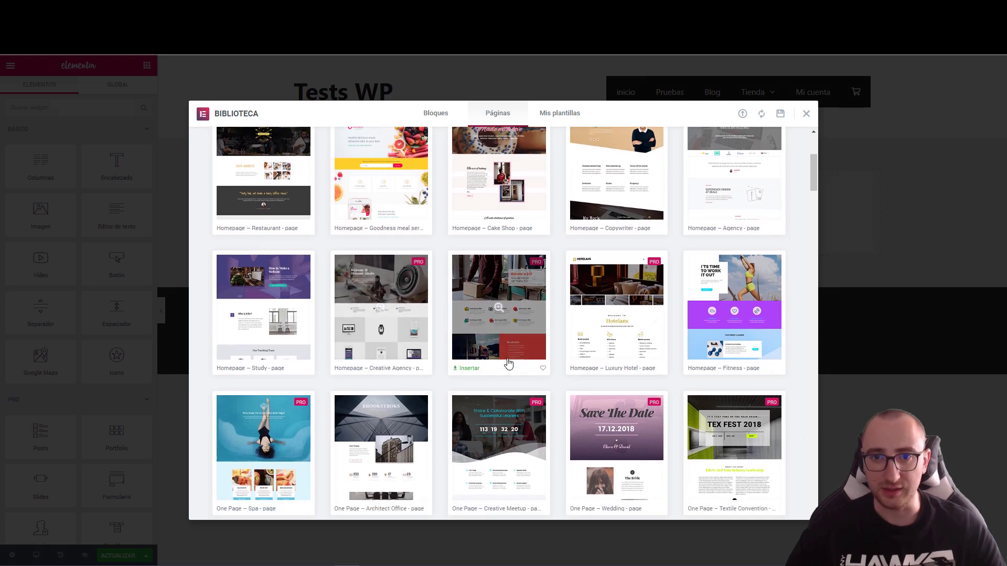
scroll(351, 292, up, 4)
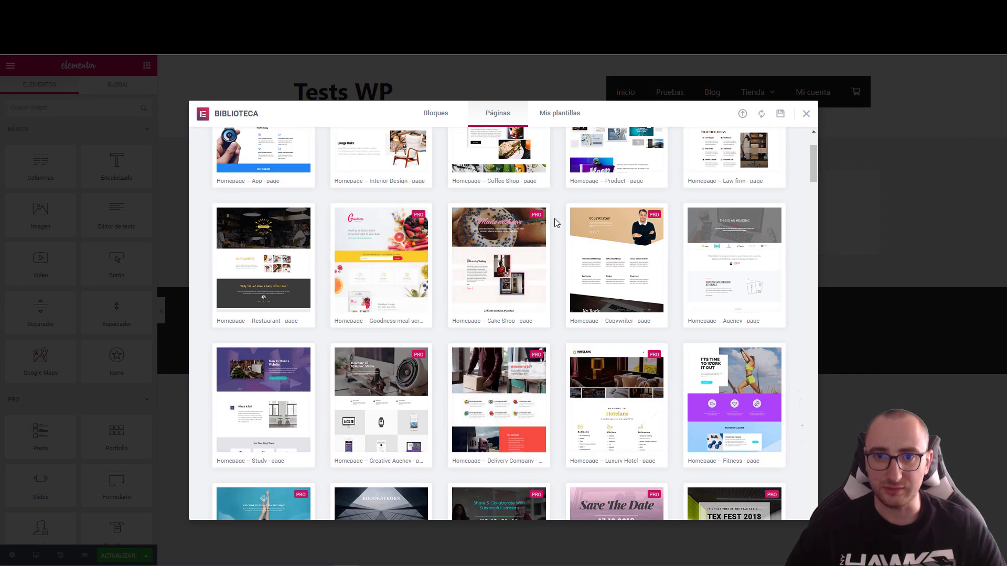
scroll(545, 273, up, 2)
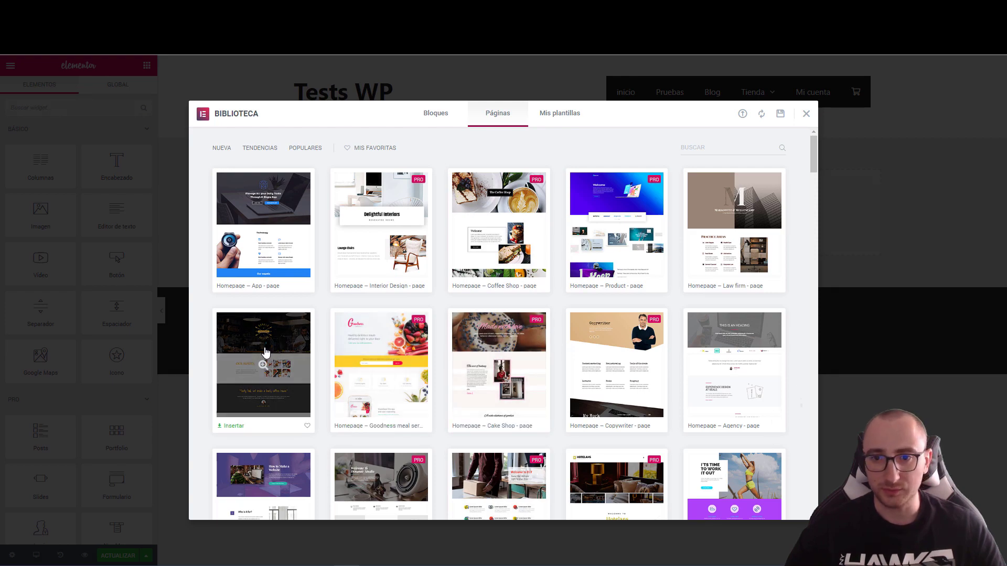
scroll(265, 353, down, 7)
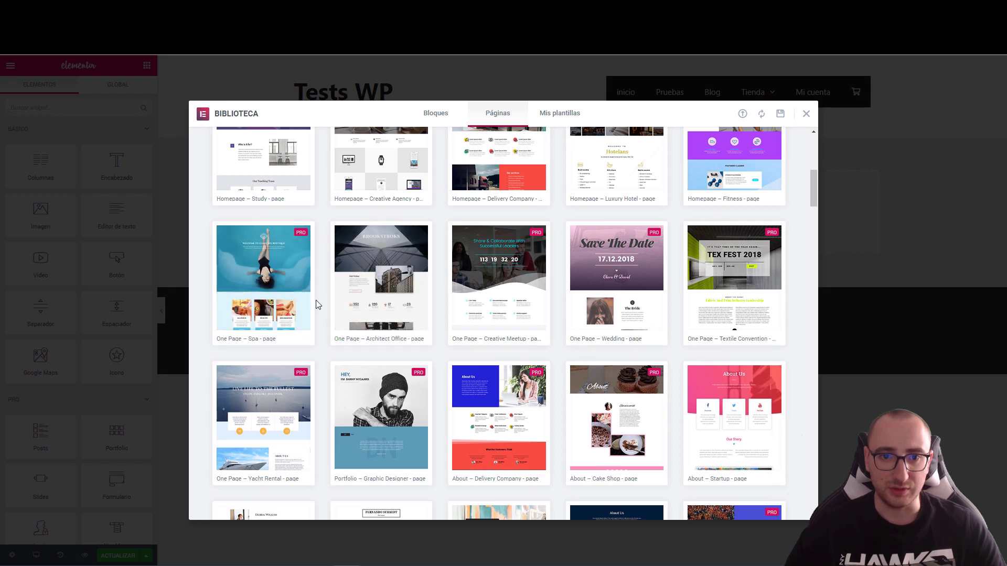
scroll(316, 304, down, 3)
scroll(335, 302, down, 3)
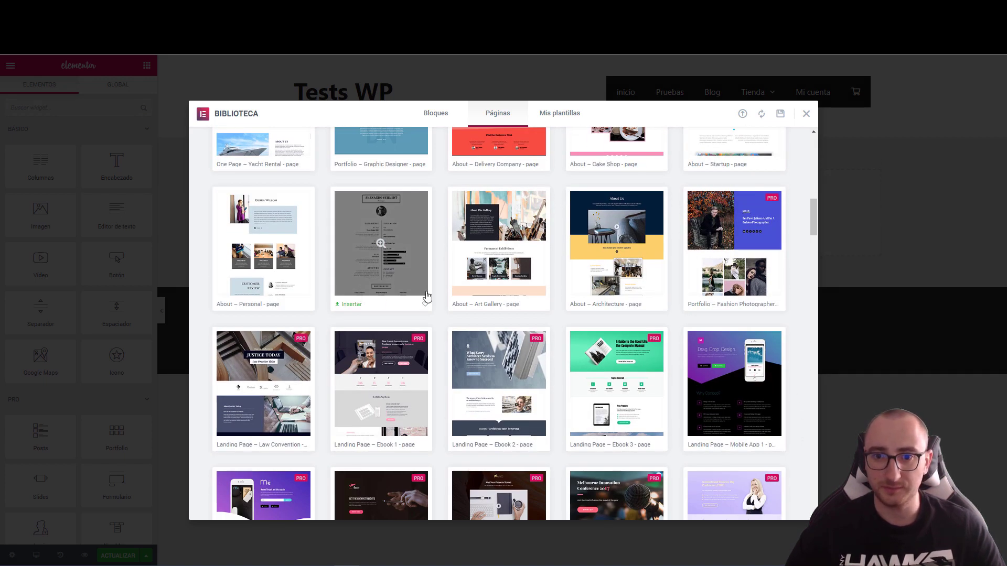
scroll(524, 286, down, 2)
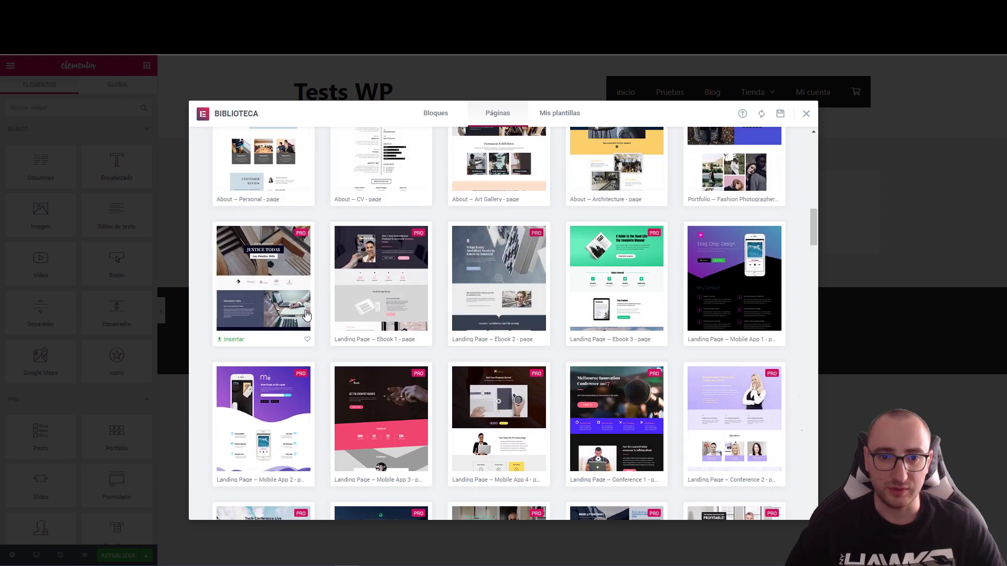
scroll(306, 290, up, 4)
scroll(306, 290, up, 5)
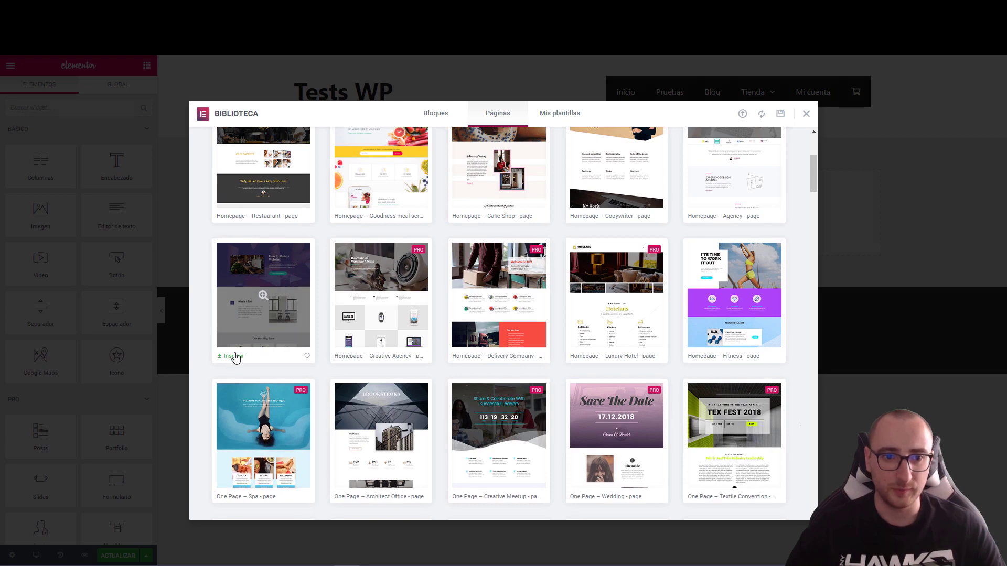
Preview the Homepage – Study template from start to end and return to the template library.
click(263, 296)
scroll(510, 342, down, 15)
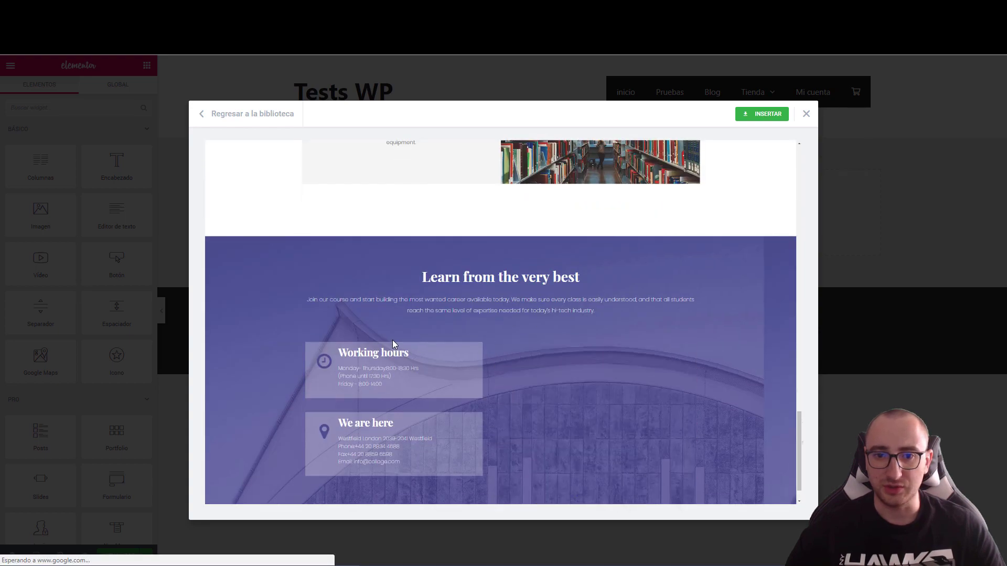
scroll(486, 316, up, 6)
scroll(410, 260, up, 6)
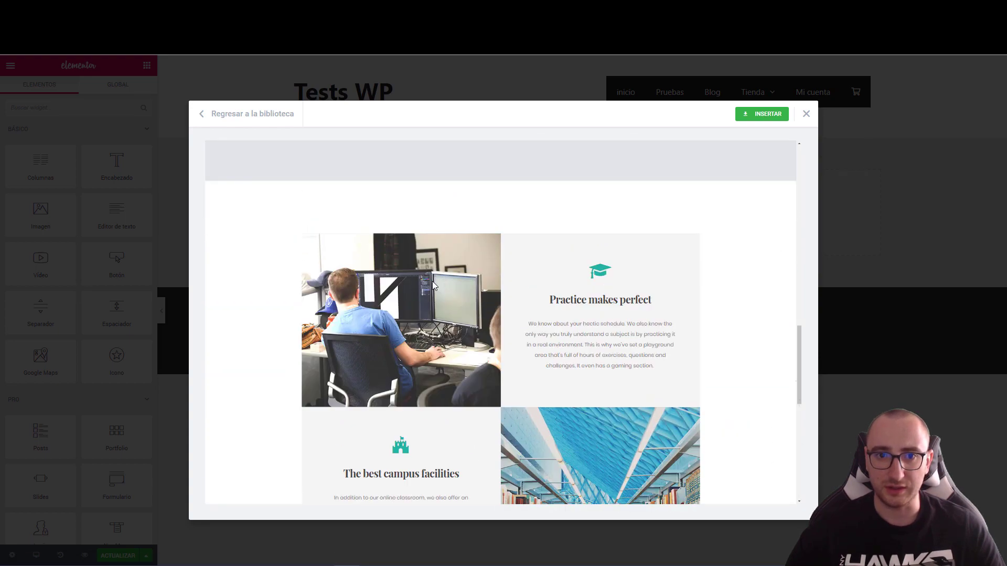
scroll(414, 283, up, 8)
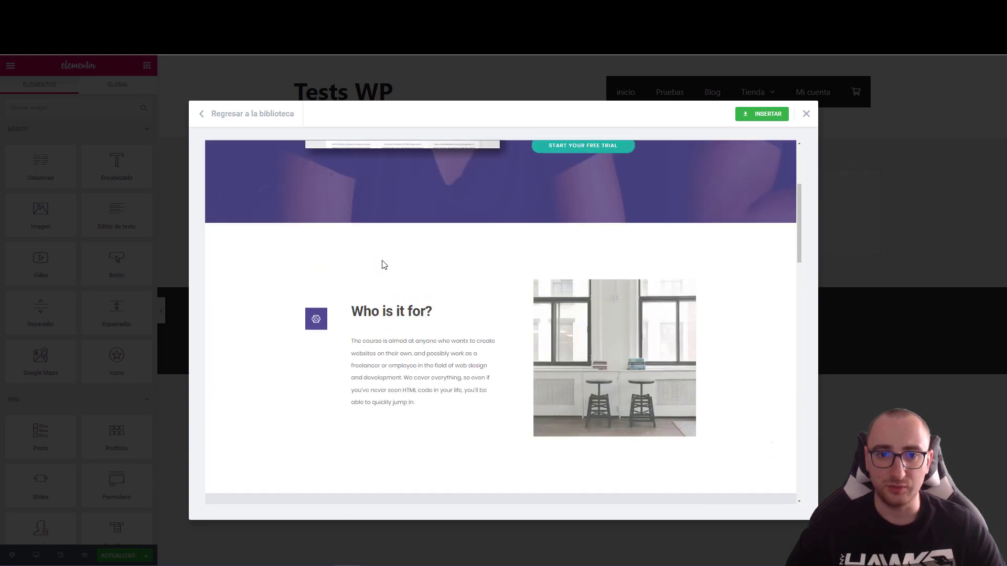
click(203, 114)
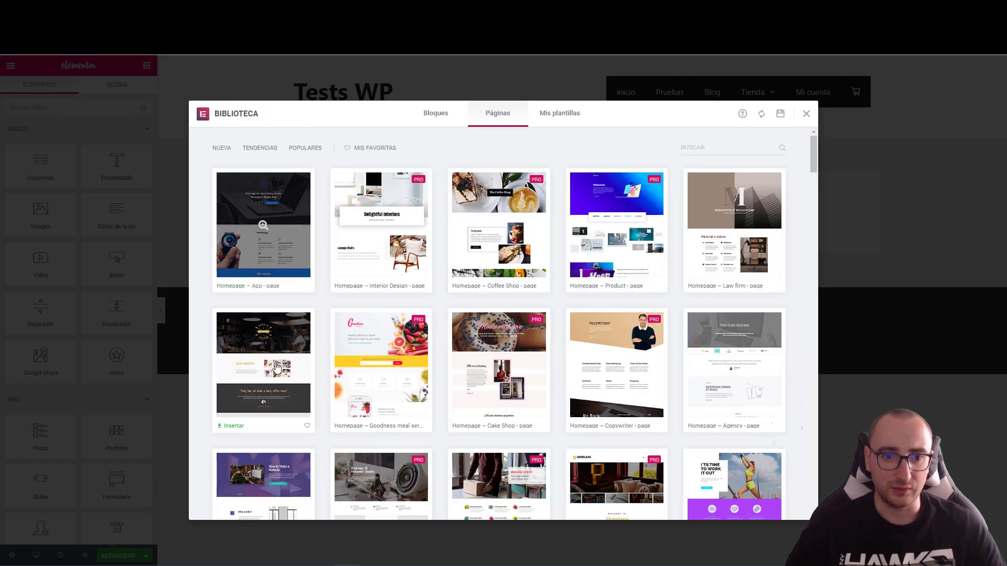
Insert the Homepage – Study template from the library into the page and look over its sections at full width.
scroll(264, 315, down, 3)
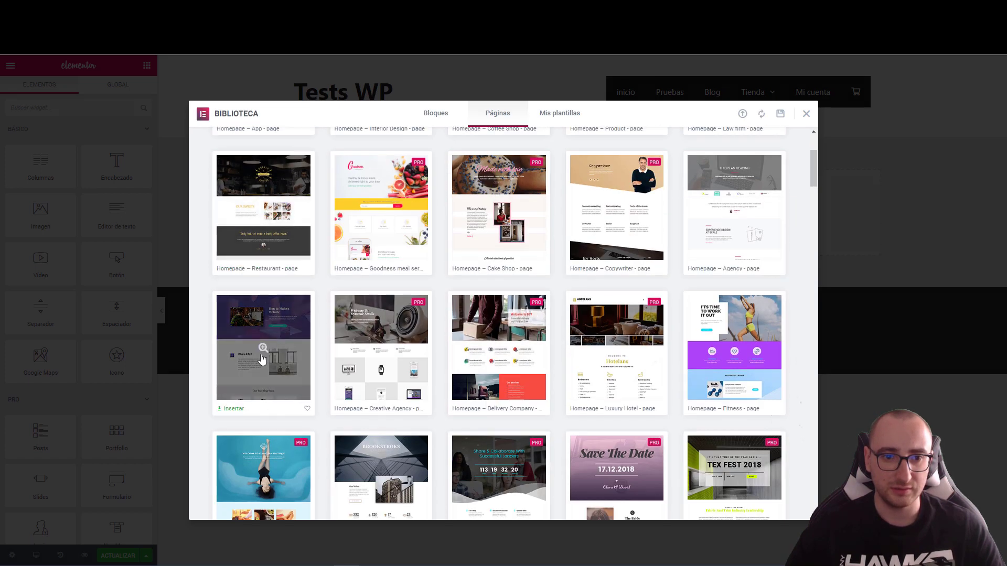
click(232, 409)
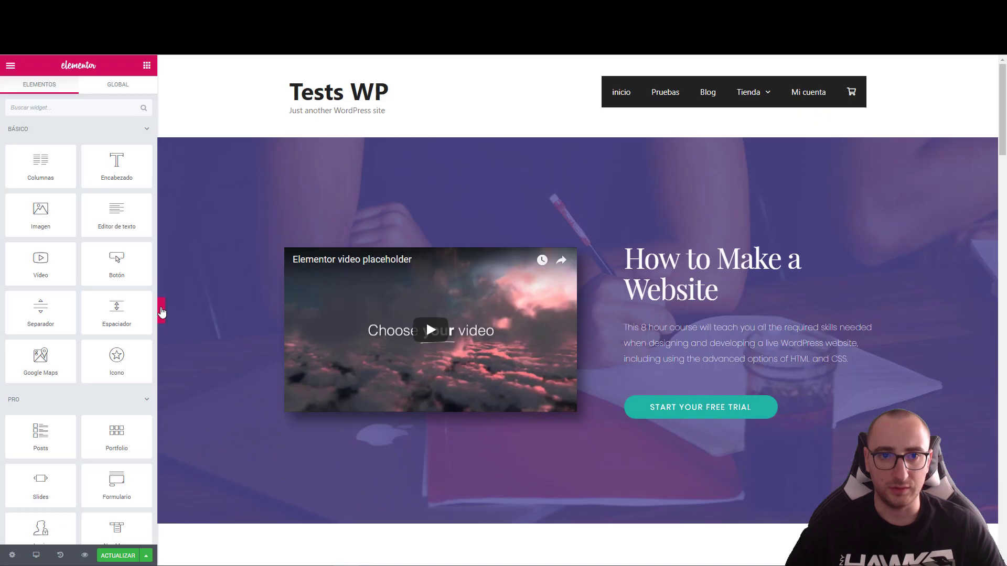
click(161, 311)
scroll(546, 327, down, 4)
scroll(545, 327, down, 15)
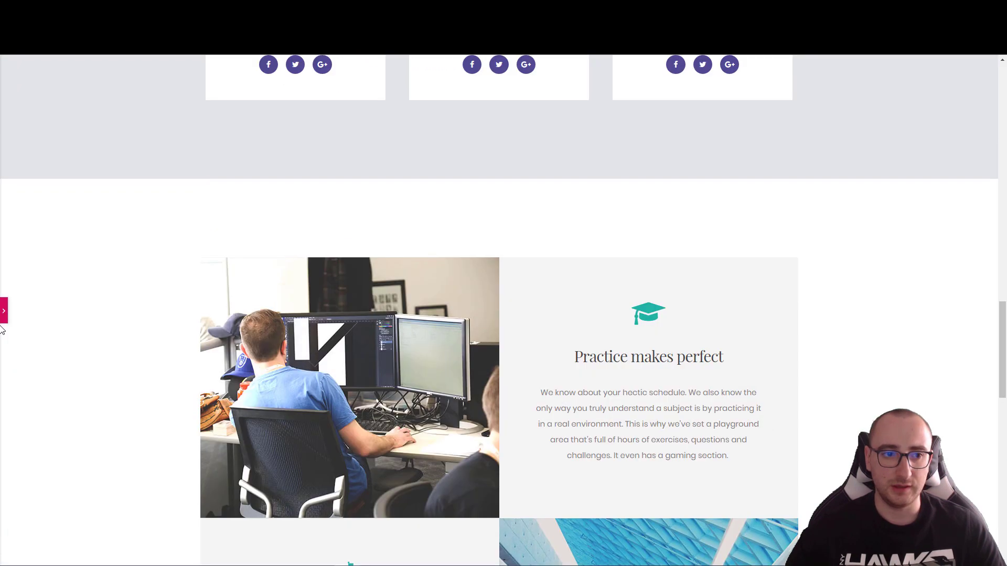
click(4, 310)
Replace the "How to Make a Website" heading in the hero section with "Mi nuevo titulo".
scroll(499, 294, up, 9)
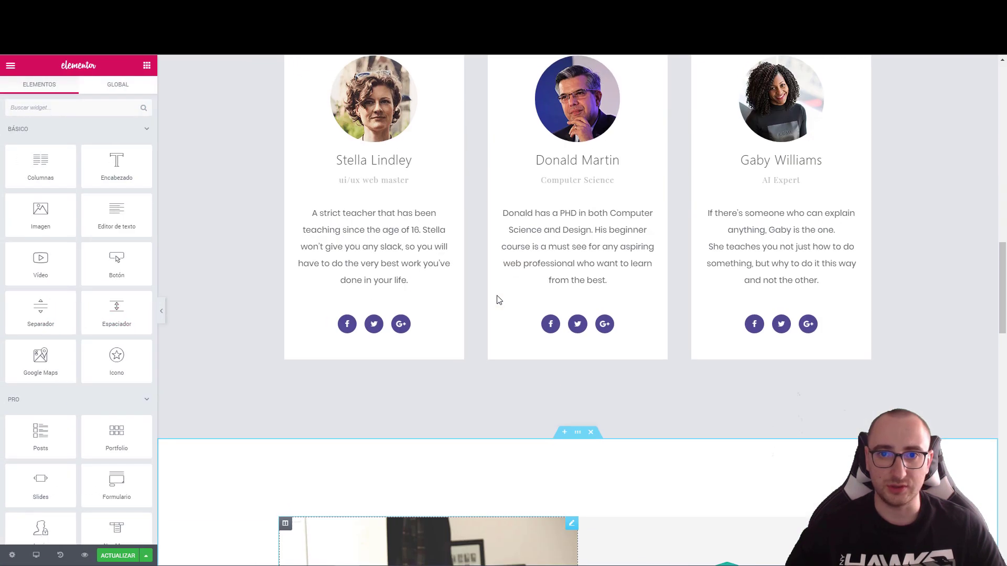
scroll(504, 212, up, 6)
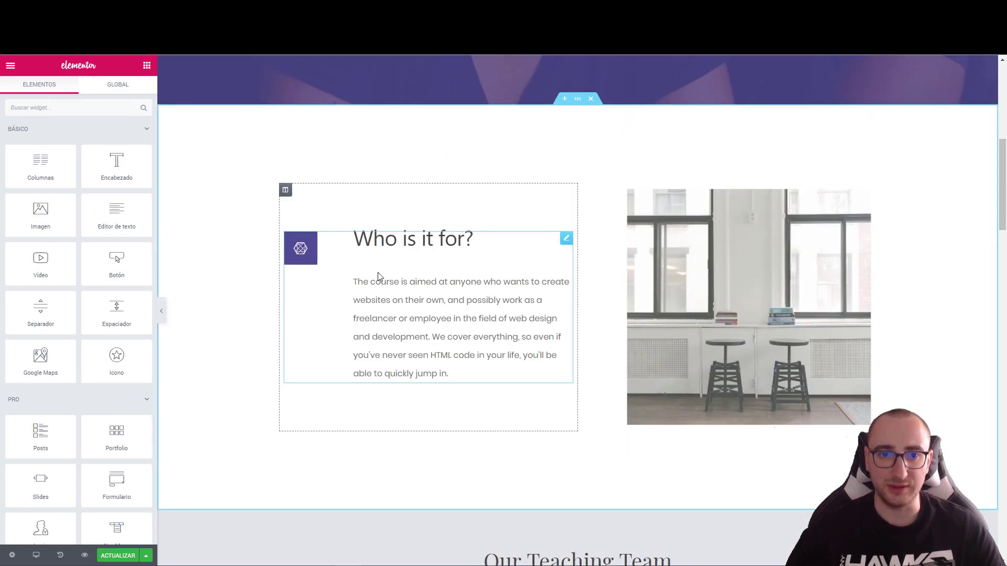
scroll(465, 286, up, 10)
click(706, 285)
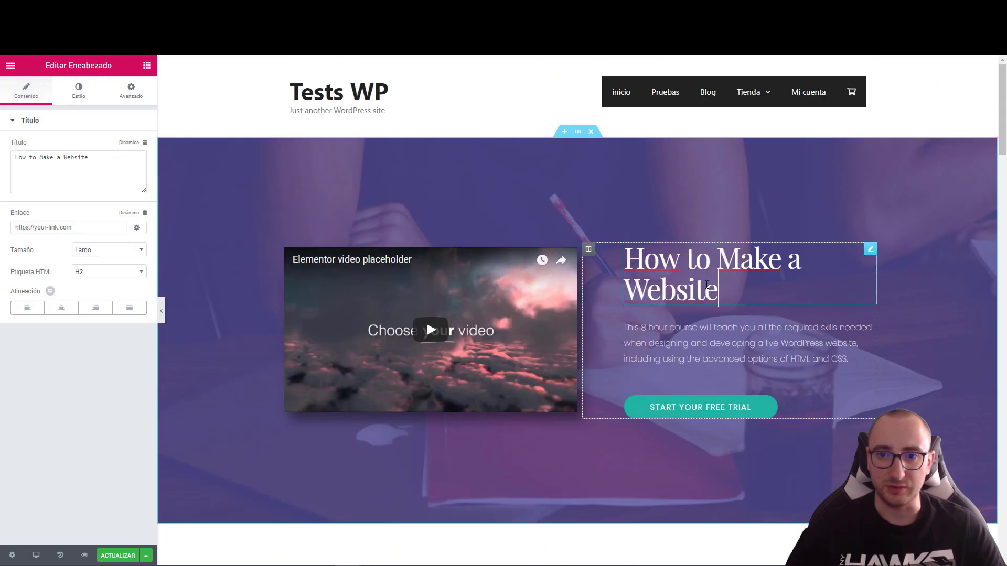
drag(721, 289, 606, 256)
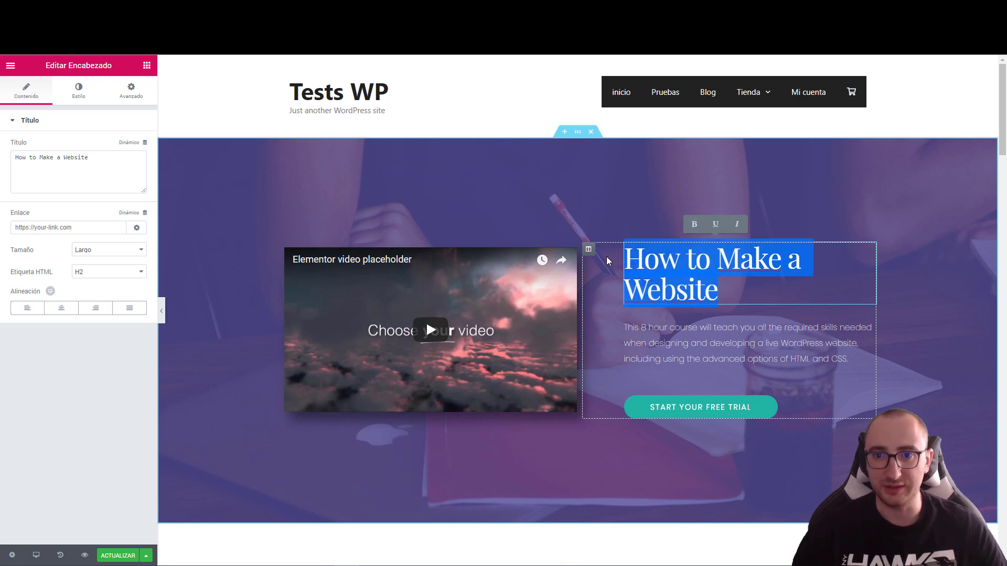
text(Mi nuevo)
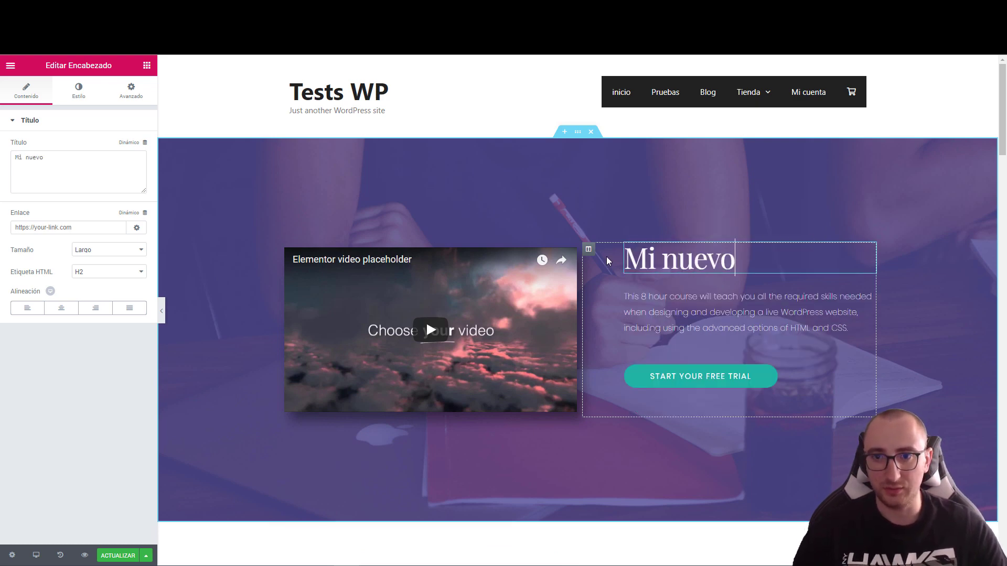
text( titulo)
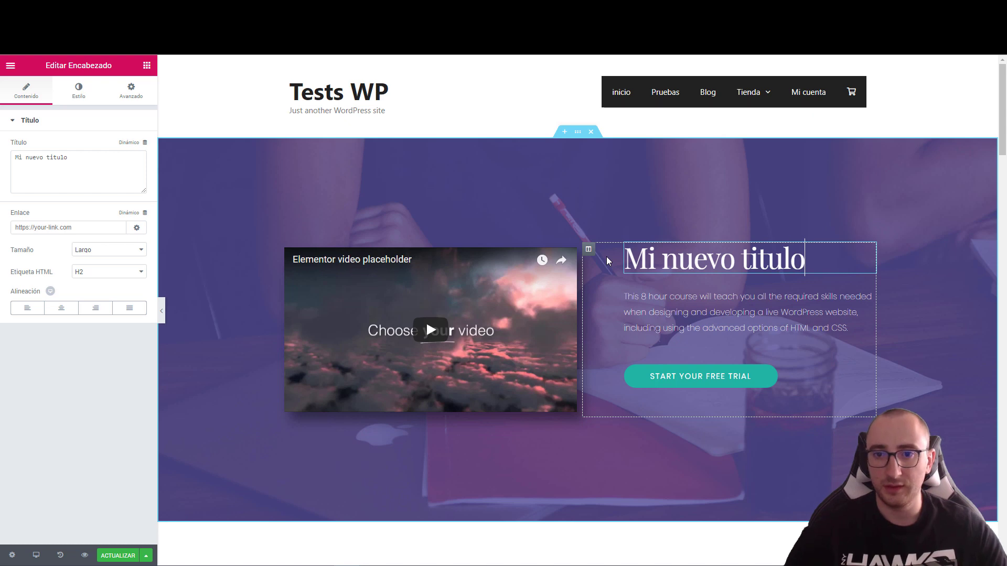
click(745, 312)
Set the text transformation in the hero heading's typography to Mayúsculas.
click(713, 258)
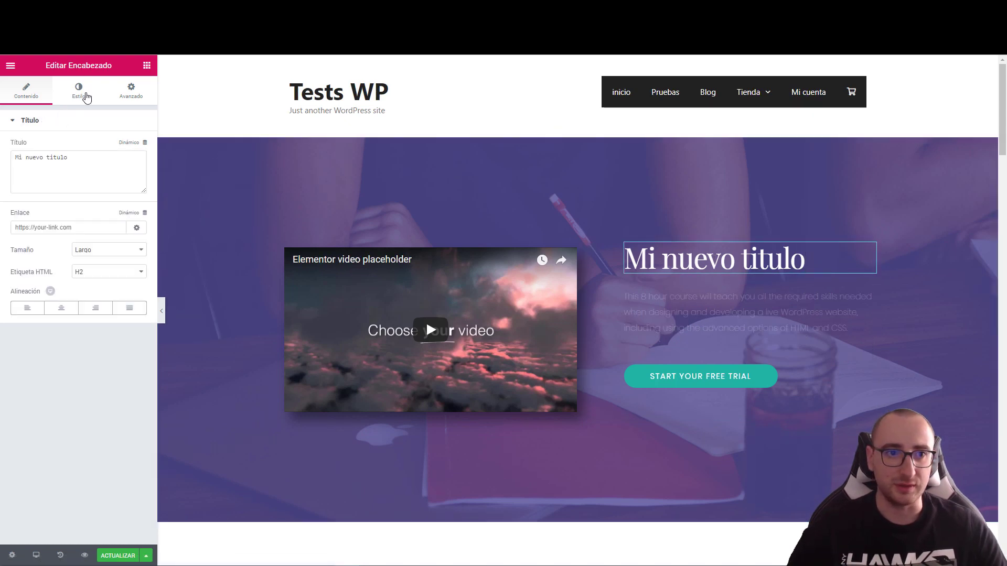
click(86, 97)
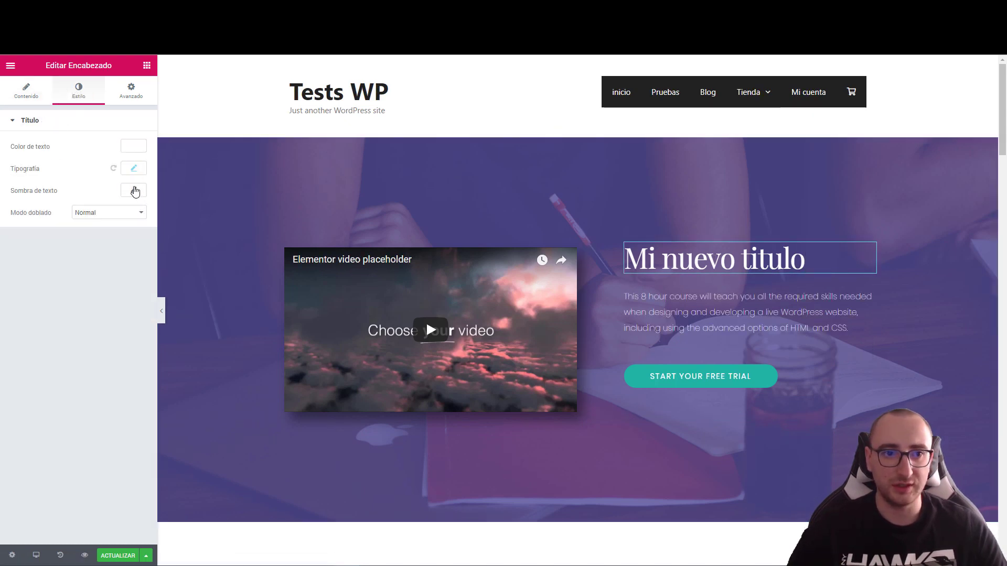
click(136, 168)
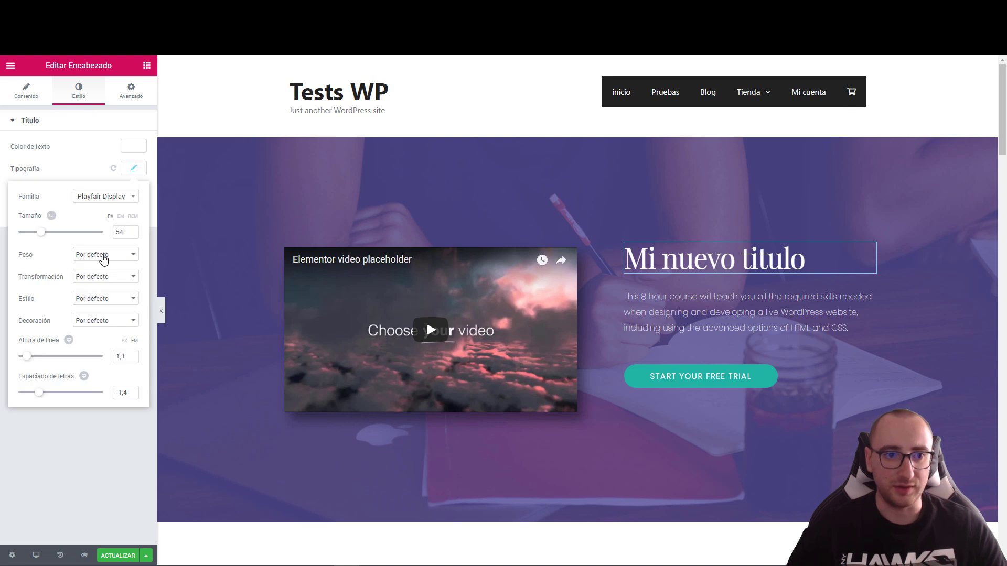
click(97, 277)
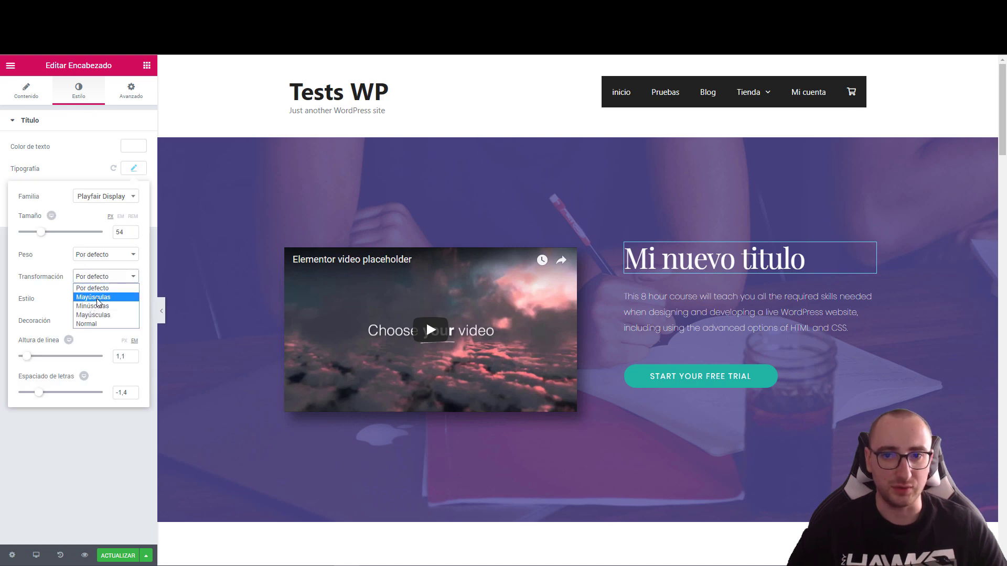
click(97, 302)
click(114, 436)
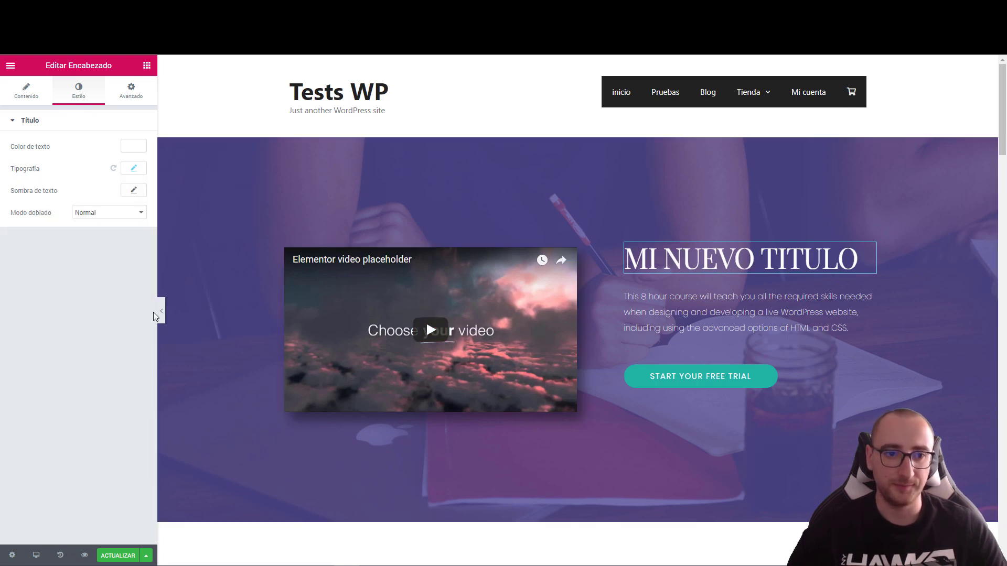
Check the hero section at full width, update the page, and open a preview of the changes.
click(161, 311)
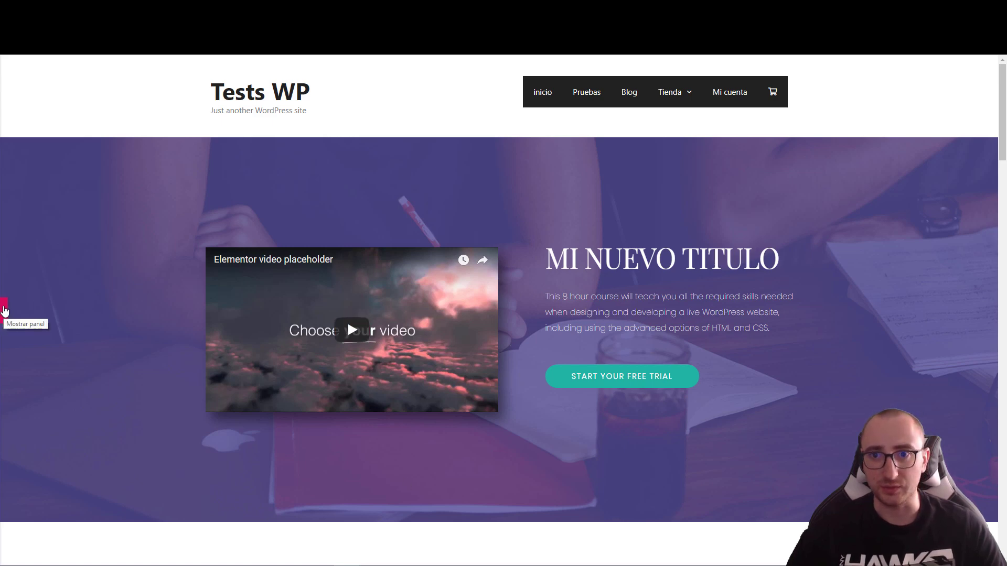
click(4, 311)
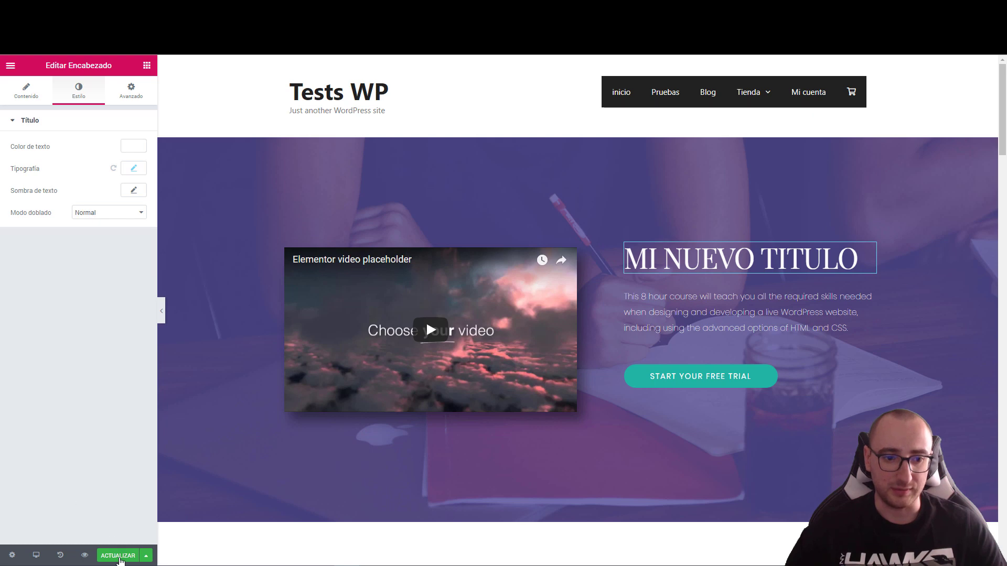
click(118, 557)
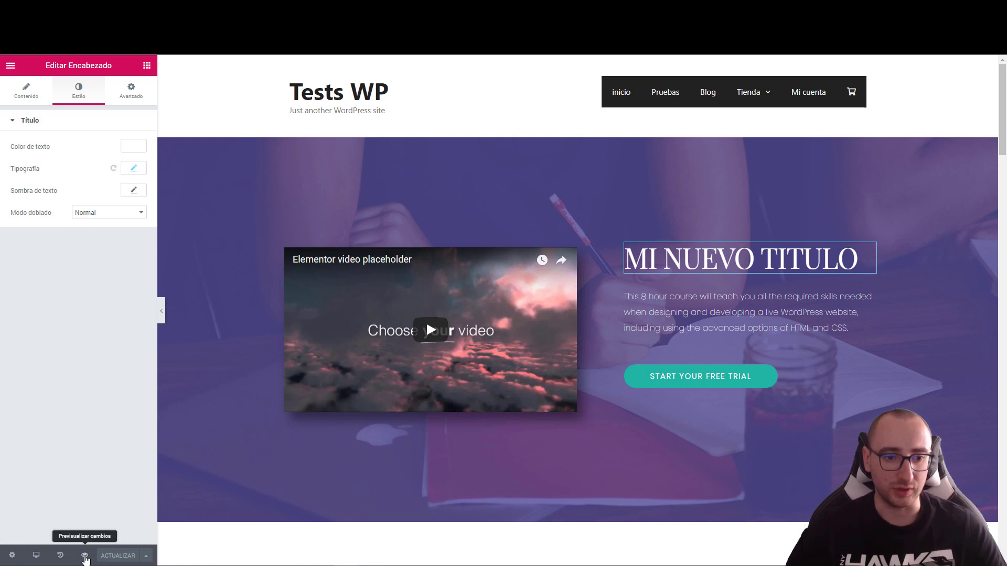
click(84, 556)
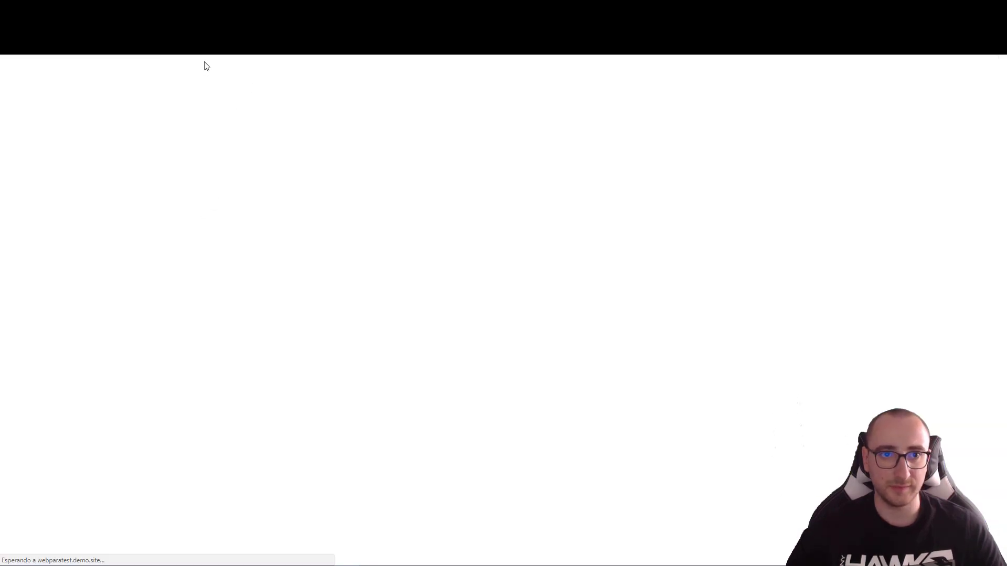
scroll(468, 274, down, 4)
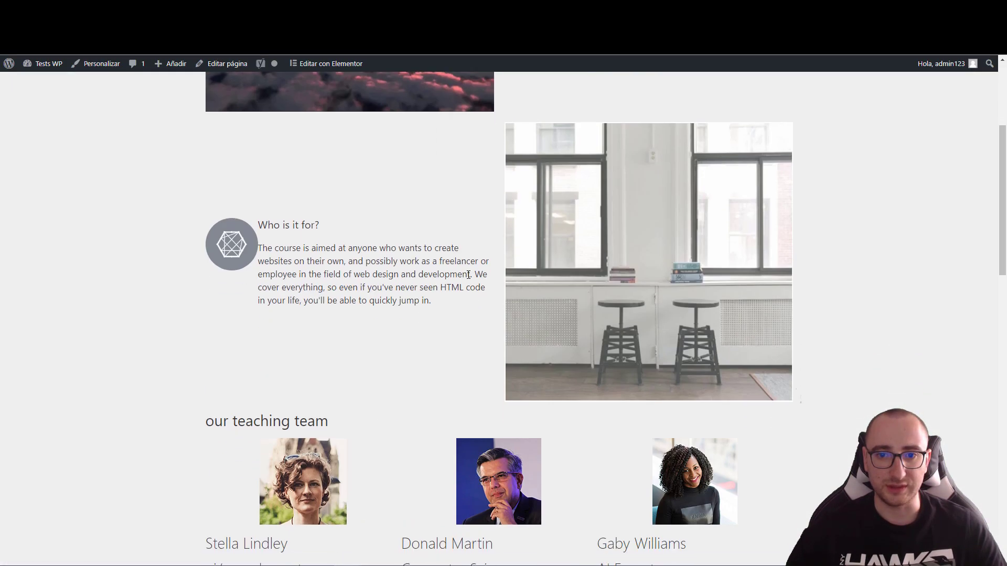
scroll(468, 274, down, 9)
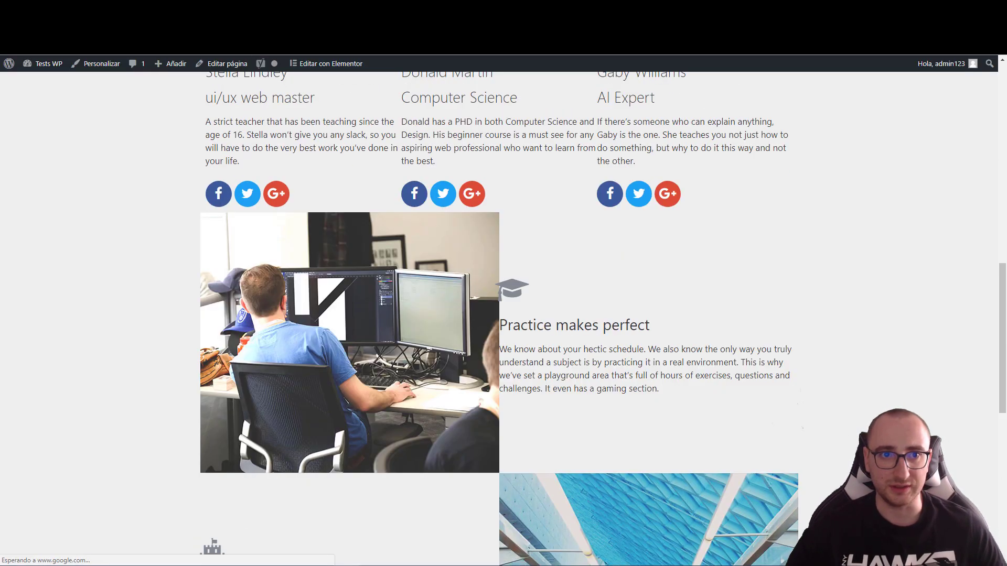
Reload the previewed page and review its sections from the hero down to the contact details and map.
key(ctrl+l)
key(Return)
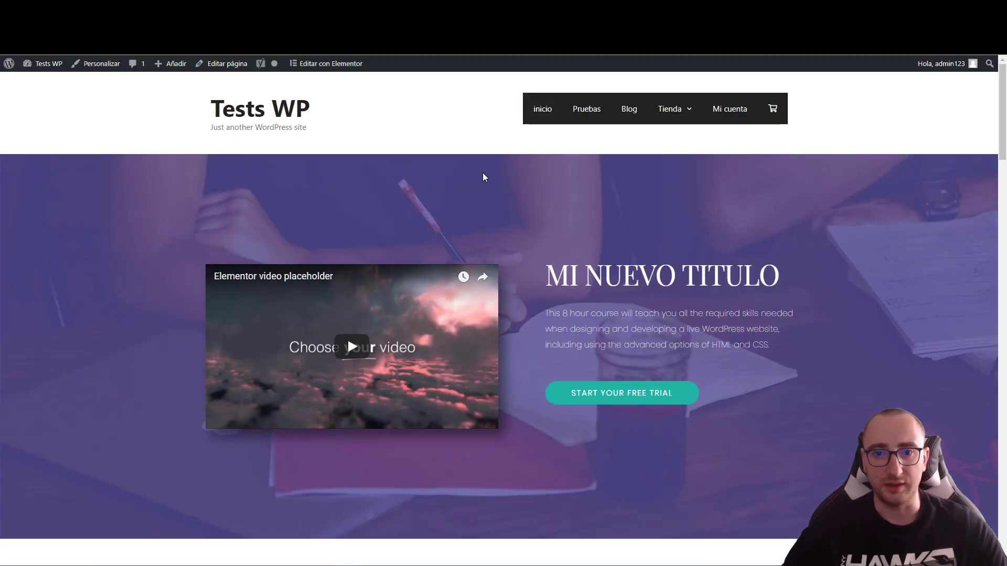
scroll(436, 288, down, 15)
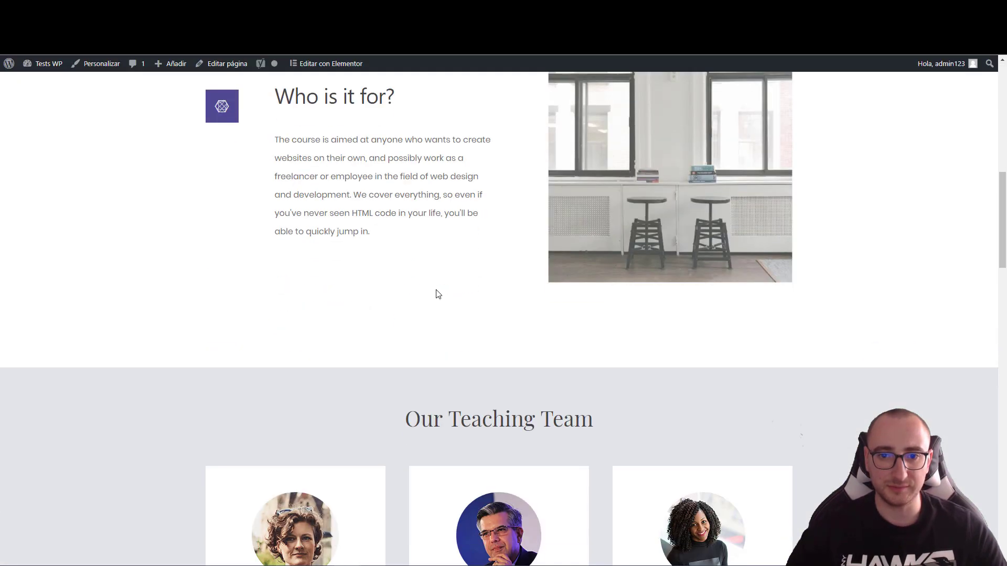
scroll(321, 257, down, 20)
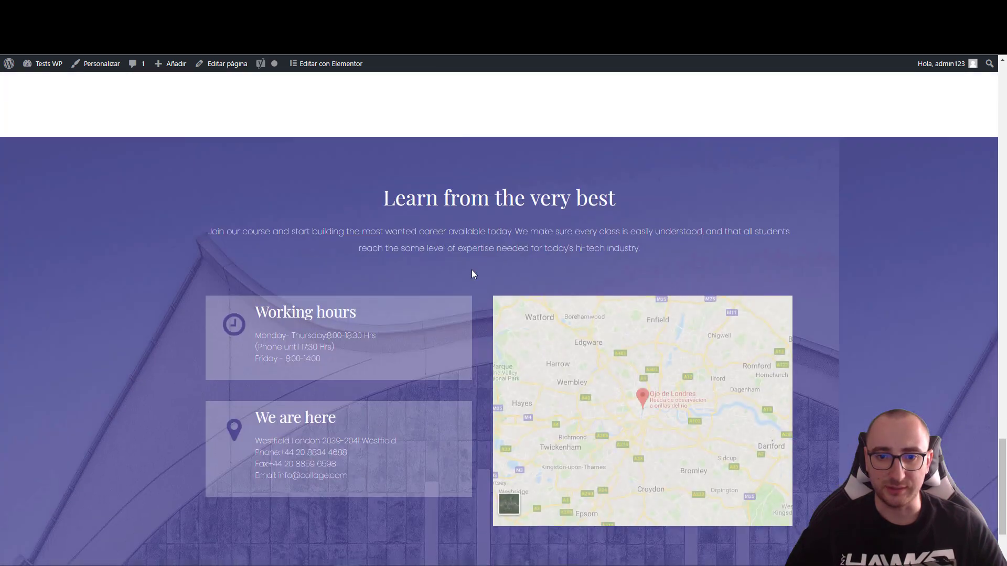
scroll(433, 417, up, 20)
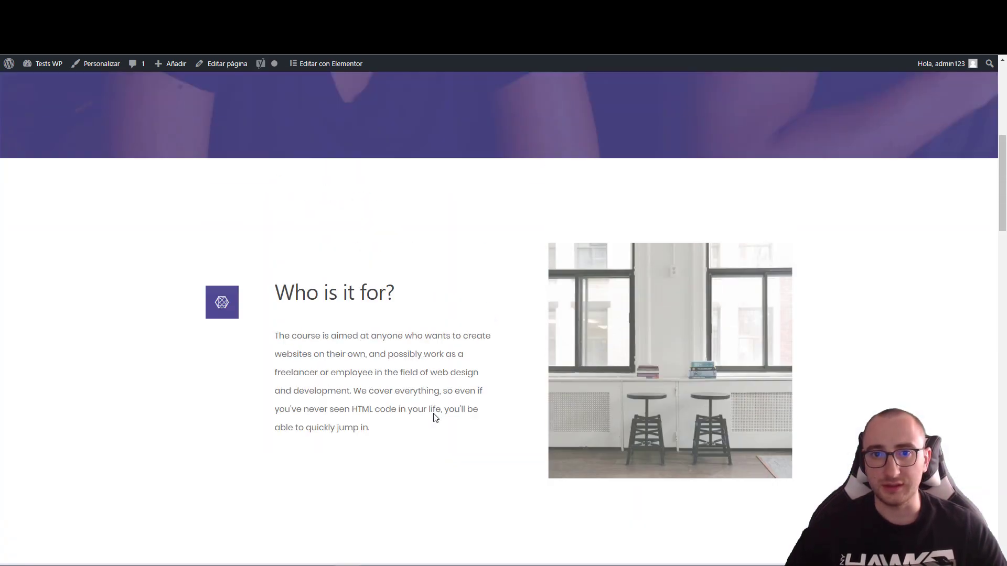